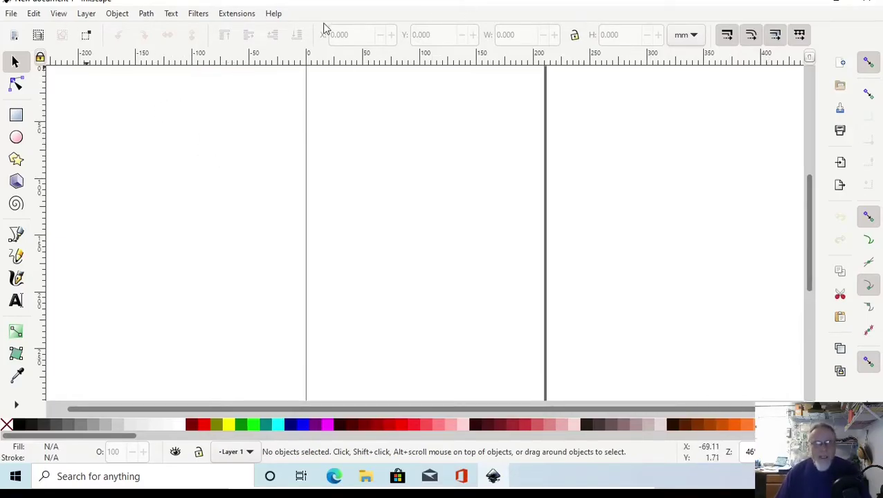
- Check which Inkscape version is installed in the program's About information
{"action": "left_click", "coordinate": [274, 13]}
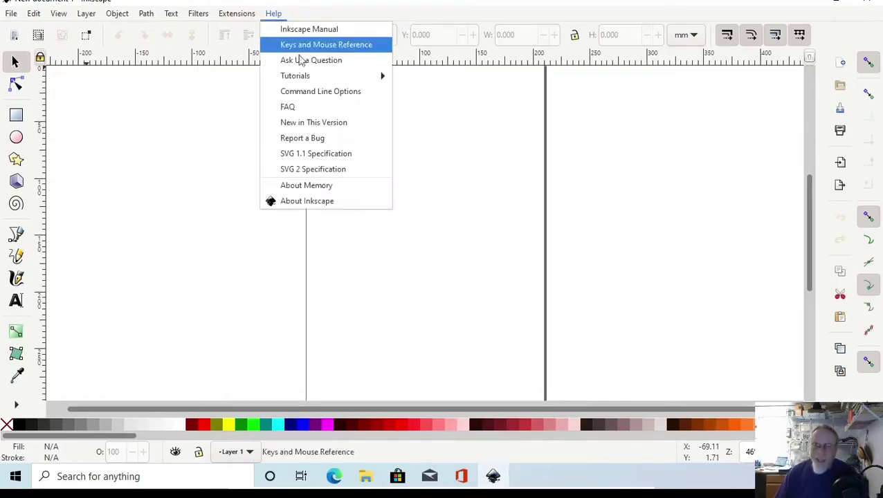
{"action": "left_click", "coordinate": [307, 186]}
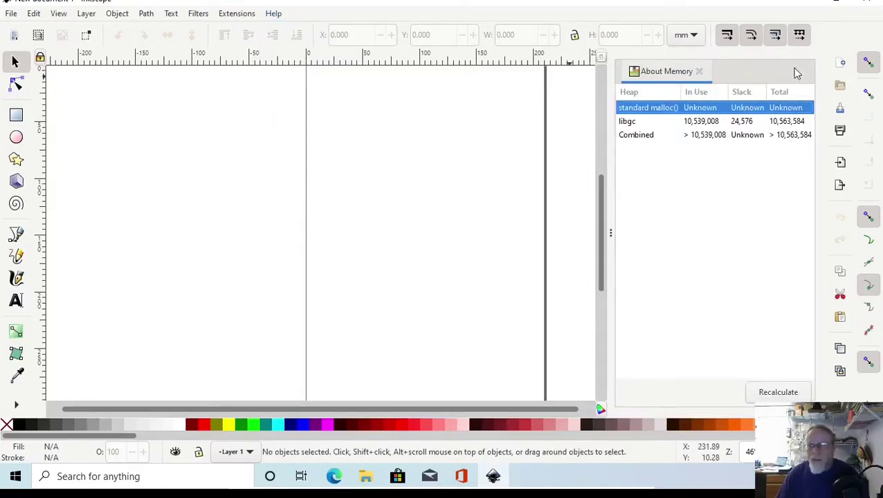
{"action": "left_click", "coordinate": [699, 71]}
{"action": "left_click", "coordinate": [274, 13]}
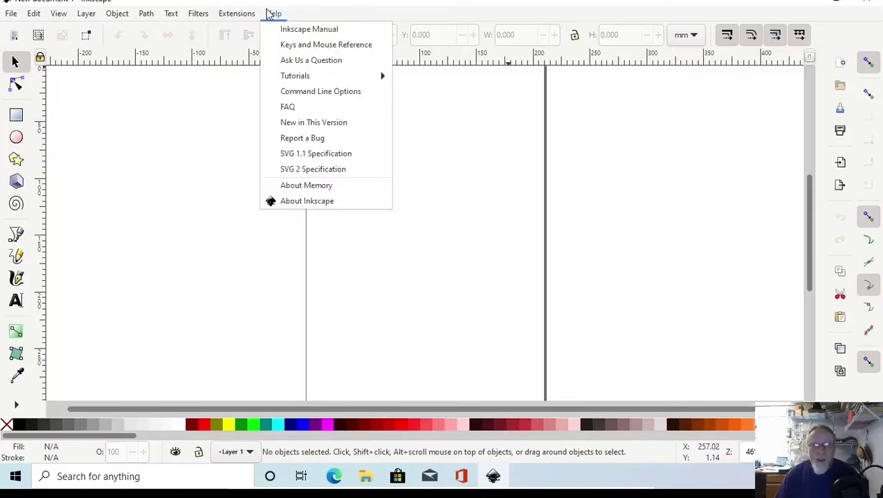
{"action": "left_click", "coordinate": [314, 203]}
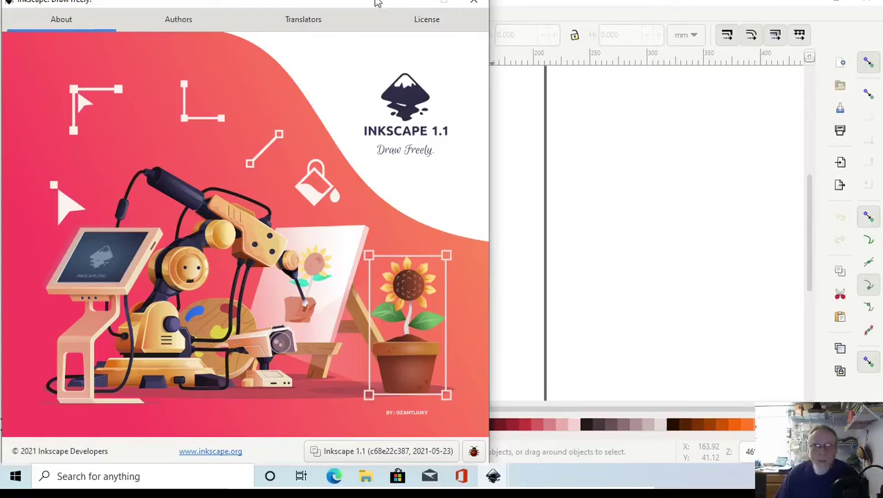
{"action": "left_click", "coordinate": [477, 6]}
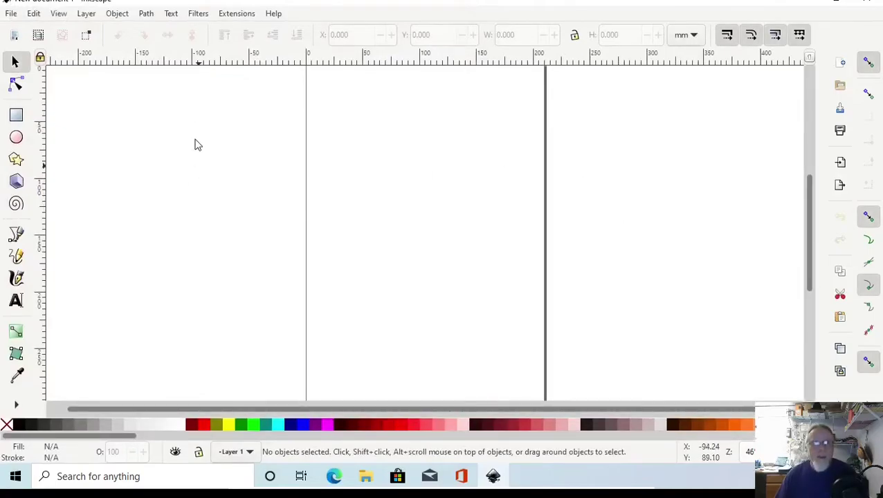
- Look through the Ink/Stitch extension entries and open the user extensions folder from the System preferences
{"action": "left_click", "coordinate": [226, 17]}
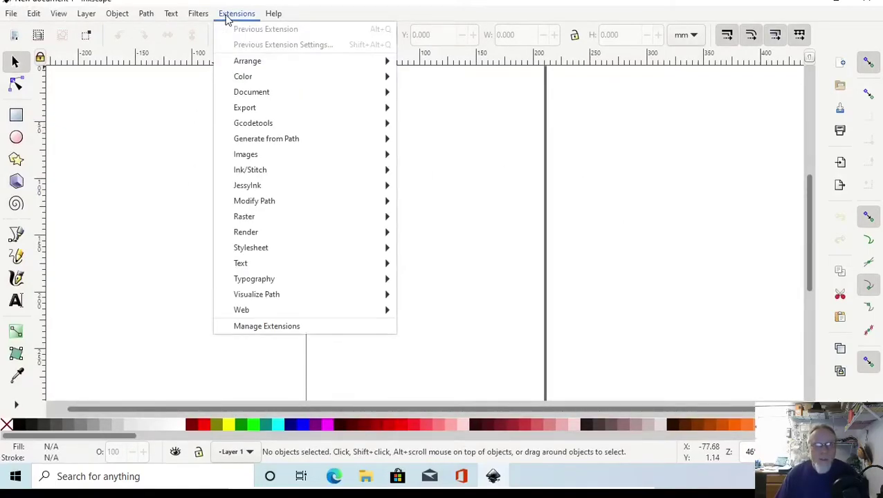
{"action": "mouse_move", "coordinate": [264, 173]}
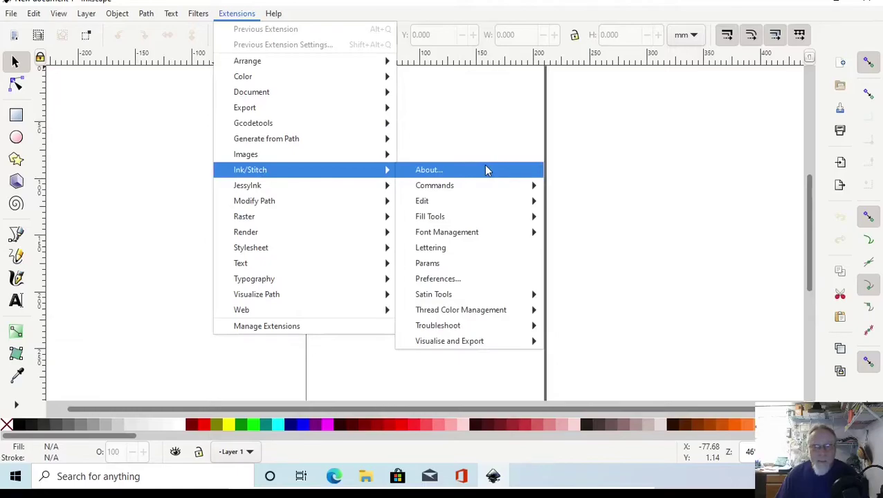
{"action": "mouse_move", "coordinate": [33, 13]}
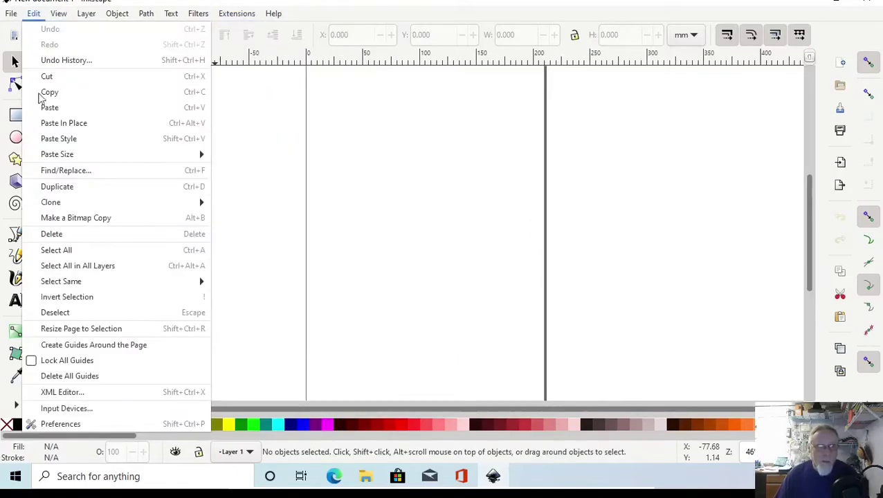
{"action": "left_click", "coordinate": [42, 423]}
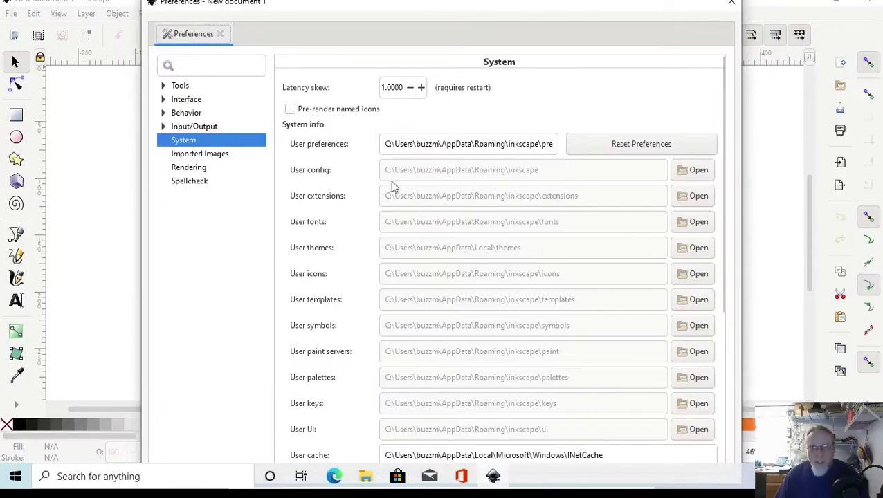
{"action": "left_click", "coordinate": [693, 195]}
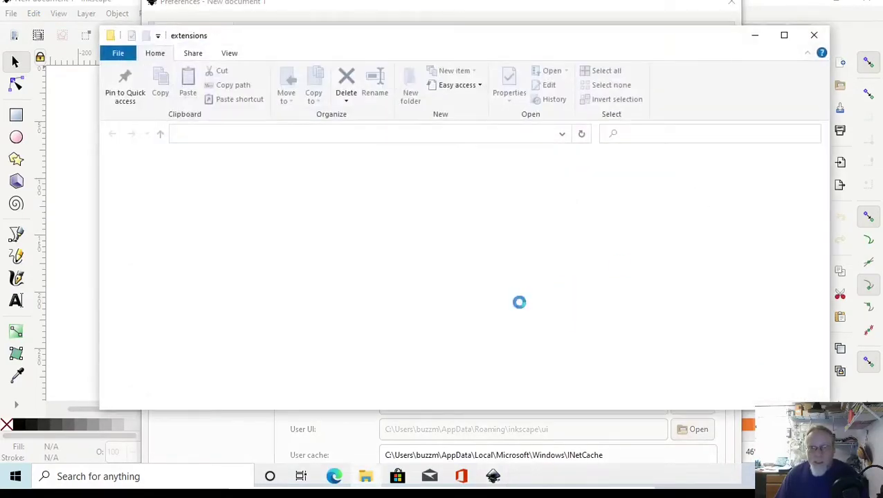
- Permanently delete all the old Ink/Stitch files from the user extensions folder
{"action": "scroll", "coordinate": [408, 253], "scroll_direction": "down", "scroll_amount": 10}
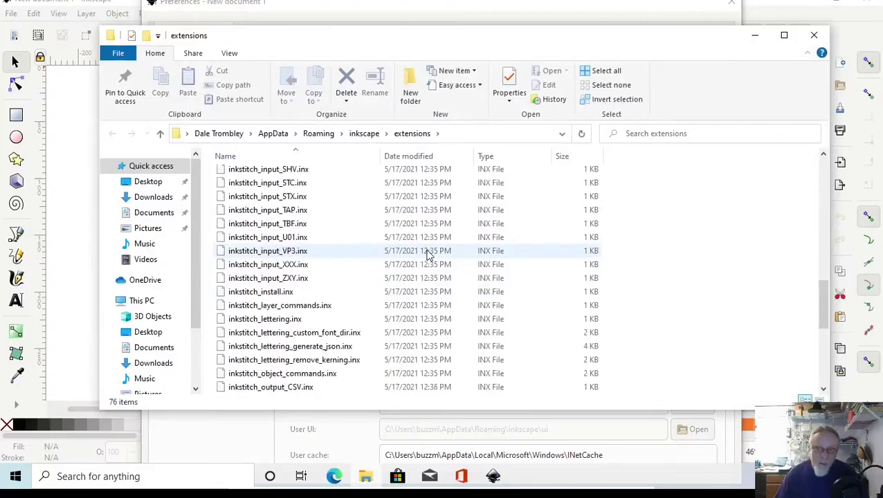
{"action": "scroll", "coordinate": [429, 253], "scroll_direction": "down", "scroll_amount": 3}
{"action": "scroll", "coordinate": [429, 253], "scroll_direction": "up", "scroll_amount": 12}
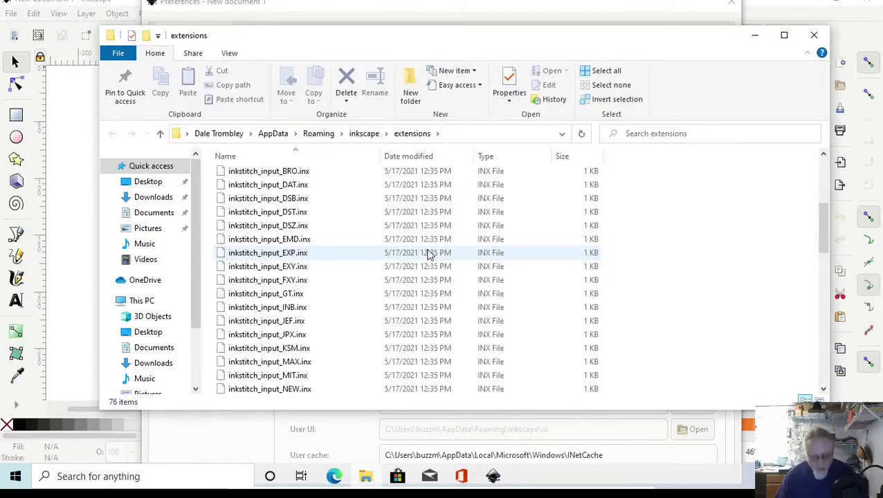
{"action": "key", "text": "ctrl+a"}
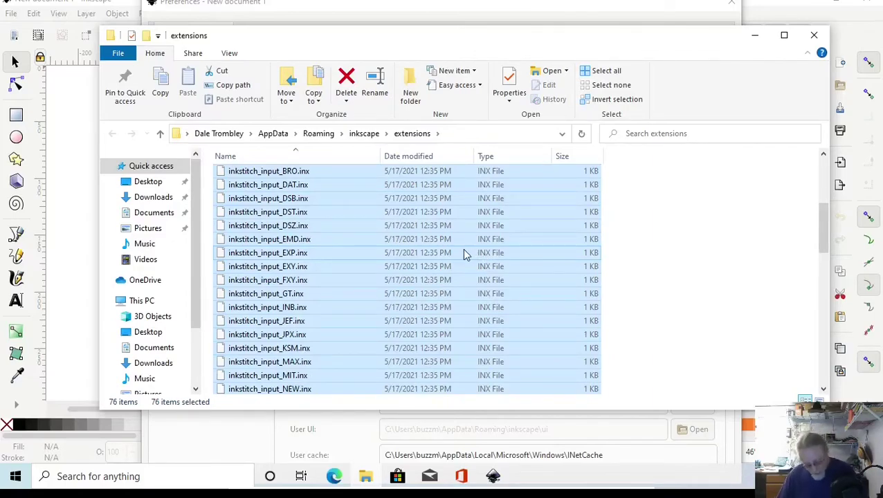
{"action": "key", "text": "shift+Delete"}
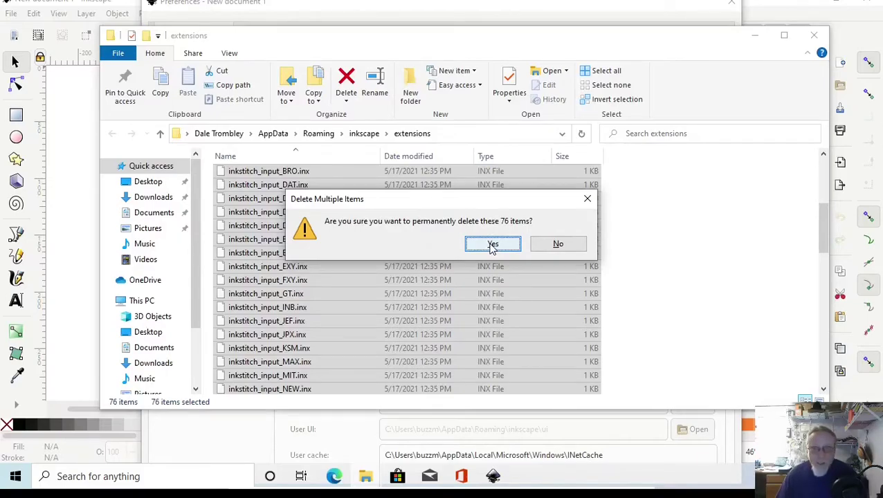
{"action": "left_click", "coordinate": [491, 247]}
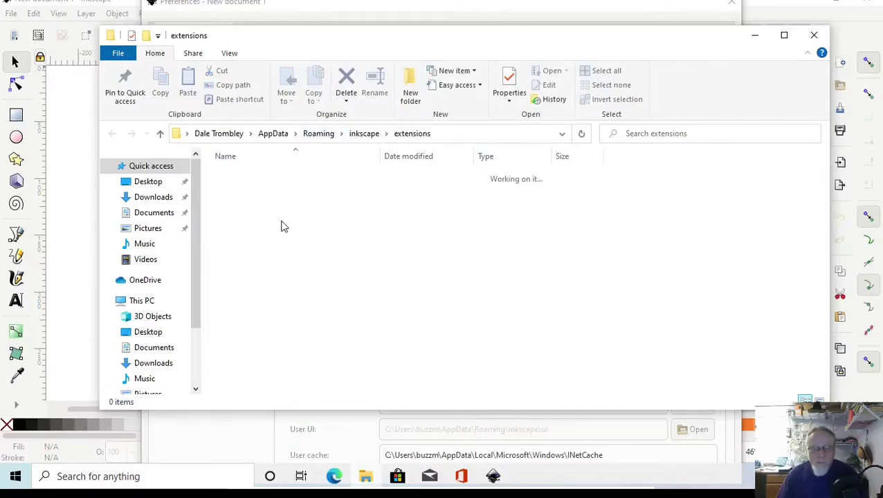
- Extract the inkstitch-v2.0.0-windows-en_US zip archive in Downloads to its default destination folder
{"action": "left_click", "coordinate": [362, 476]}
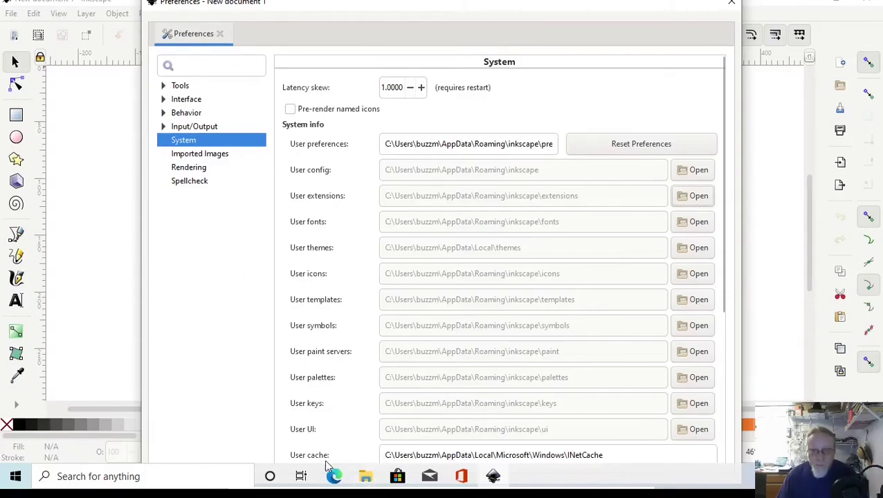
{"action": "left_click", "coordinate": [365, 476]}
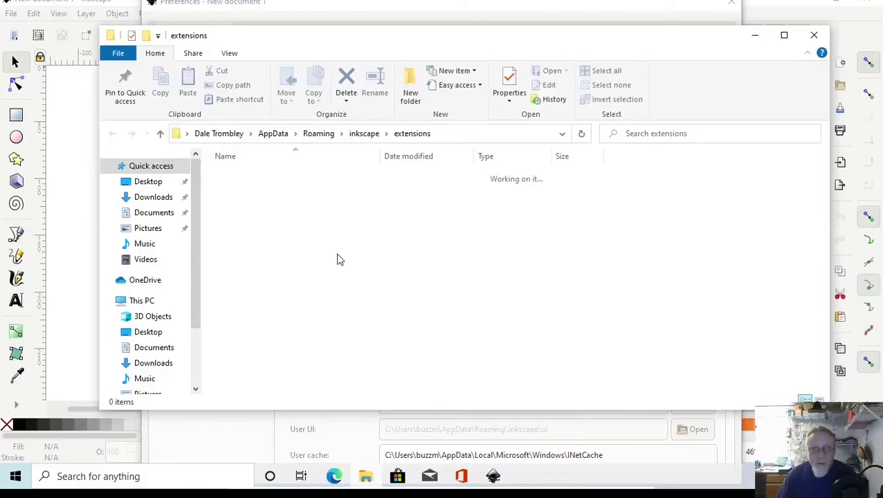
{"action": "left_click", "coordinate": [149, 184]}
{"action": "left_click", "coordinate": [153, 198]}
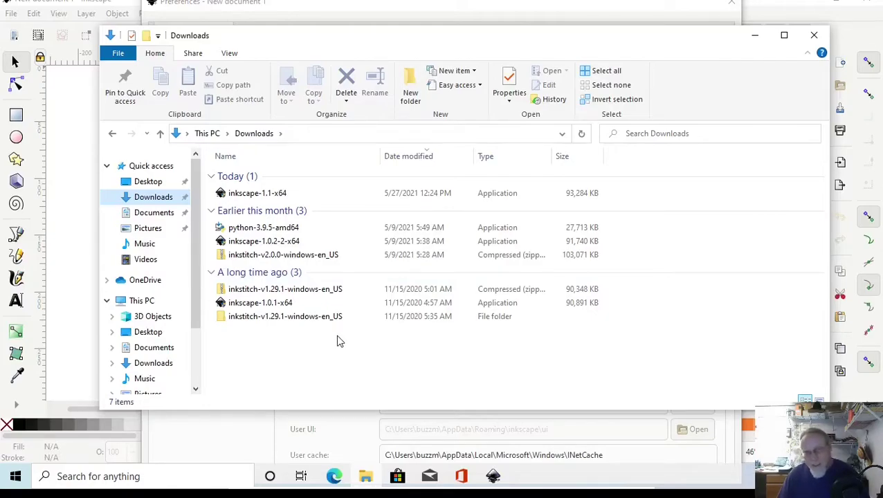
{"action": "right_click", "coordinate": [299, 260]}
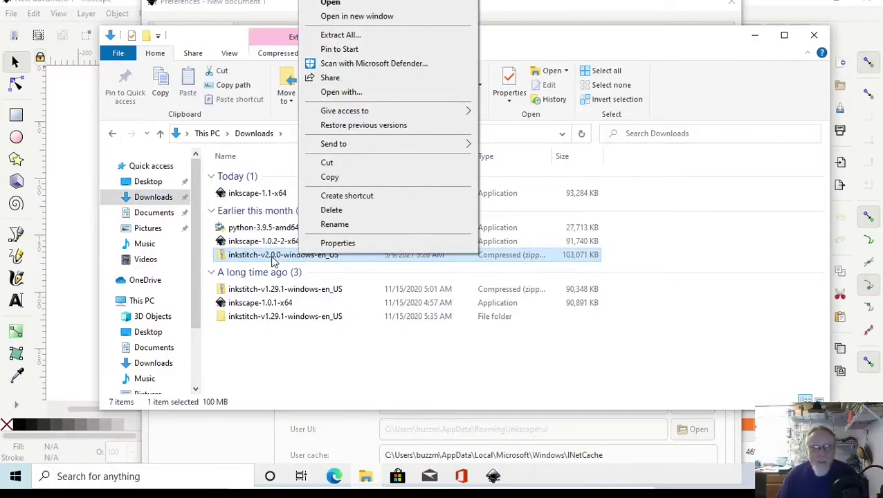
{"action": "left_click", "coordinate": [348, 34]}
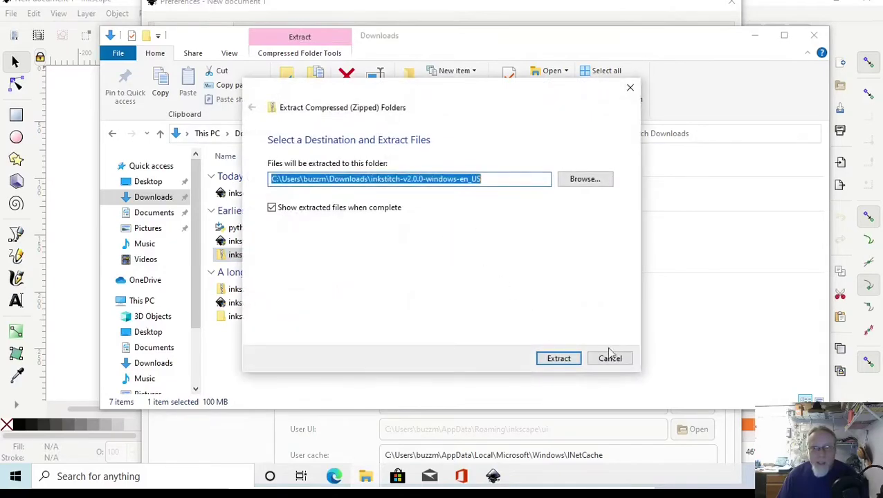
{"action": "left_click", "coordinate": [559, 359]}
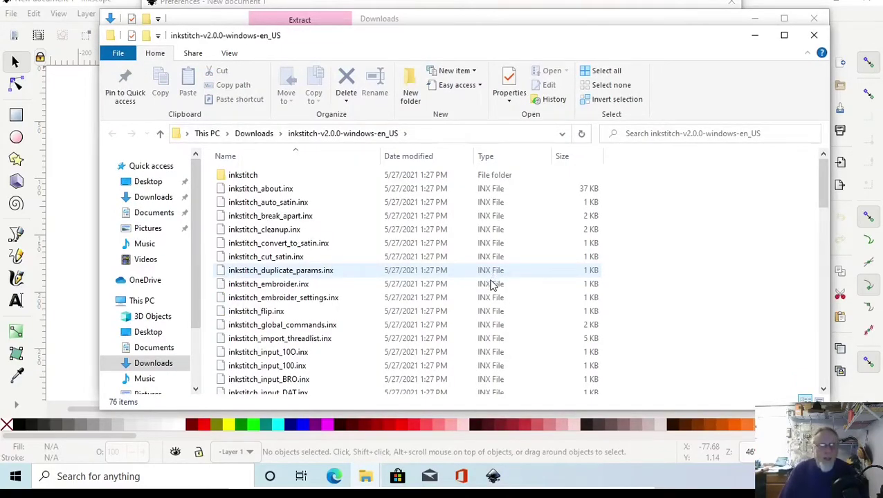
- Copy the inkstitch folder and all the INX files from the extracted inkstitch-v2.0.0-windows-en_US folder
{"action": "left_click", "coordinate": [274, 180]}
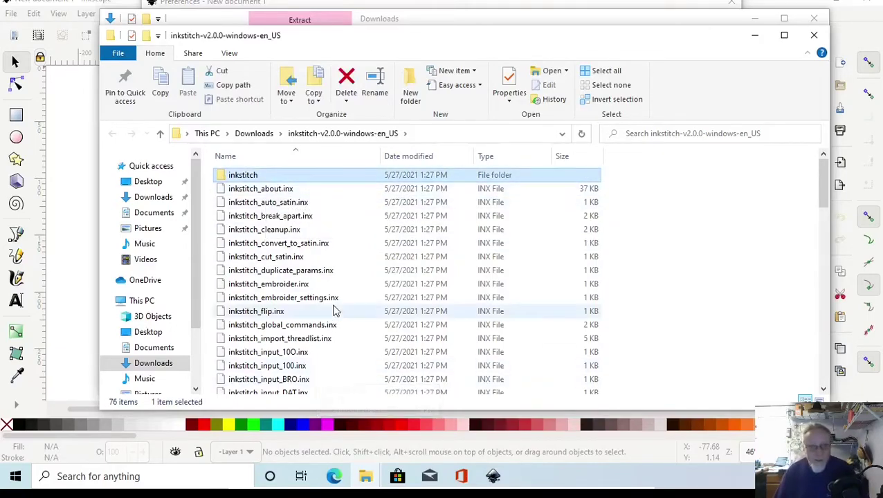
{"action": "scroll", "coordinate": [333, 310], "scroll_direction": "down", "scroll_amount": 20}
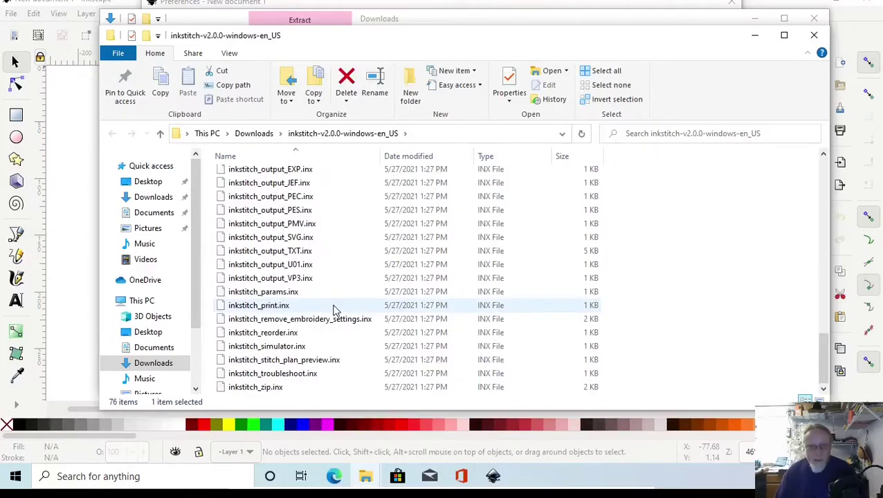
{"action": "left_click", "coordinate": [275, 387], "text": "shift"}
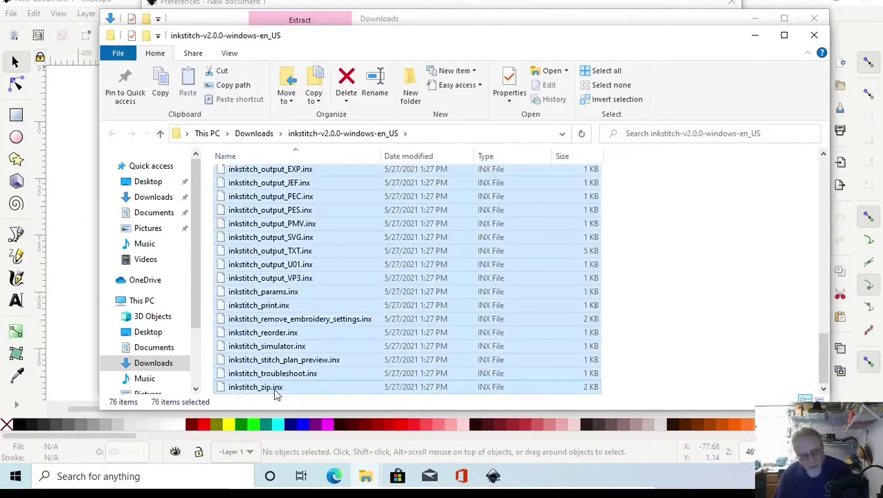
{"action": "scroll", "coordinate": [316, 296], "scroll_direction": "up", "scroll_amount": 20}
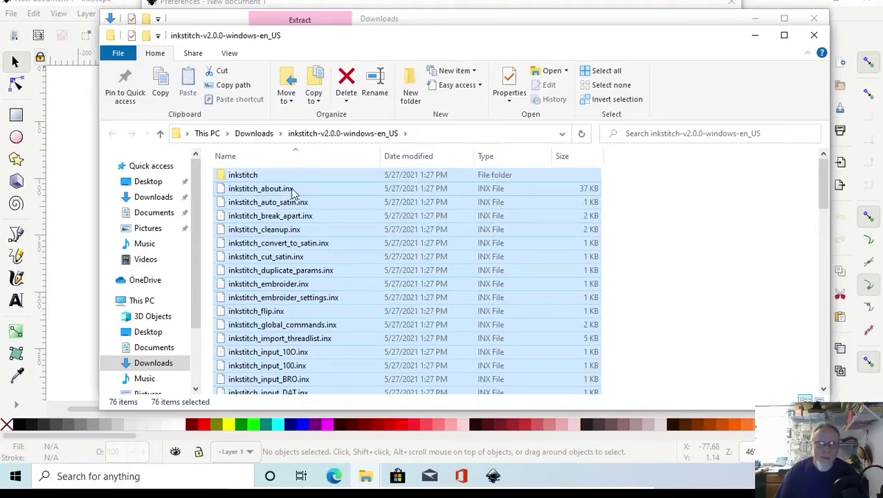
{"action": "left_click", "coordinate": [286, 177]}
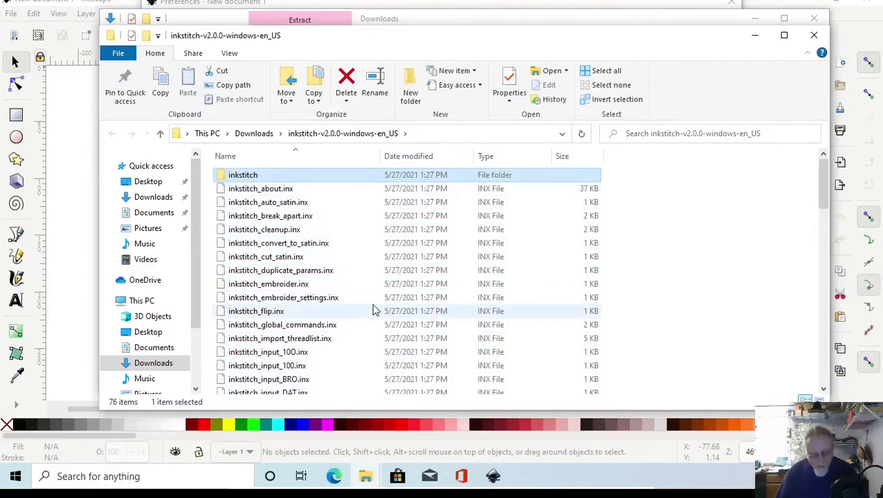
{"action": "key", "text": "ctrl+a"}
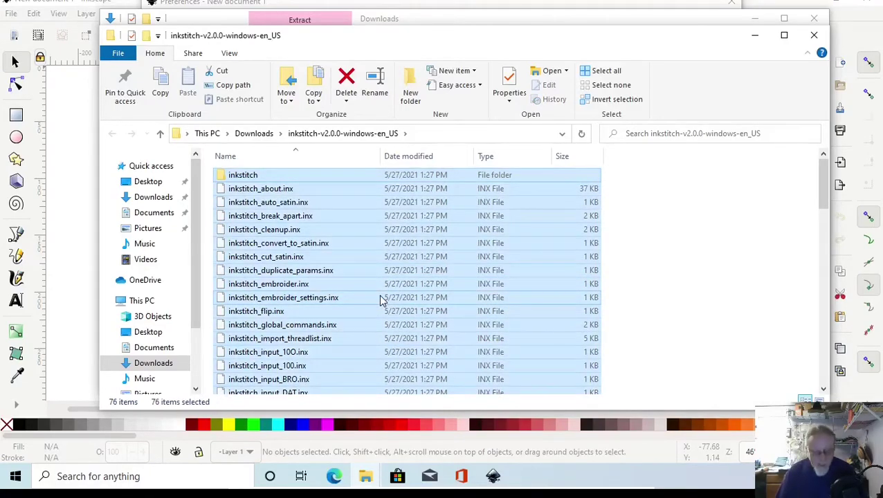
{"action": "key", "text": "ctrl+c"}
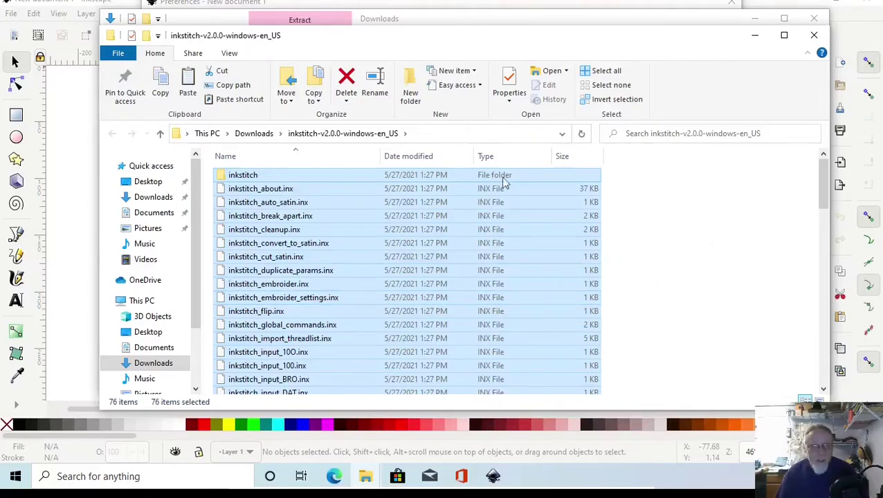
- Paste the copied Ink/Stitch files into Inkscape's user extensions folder and close the folder and preferences
{"action": "left_click", "coordinate": [814, 38]}
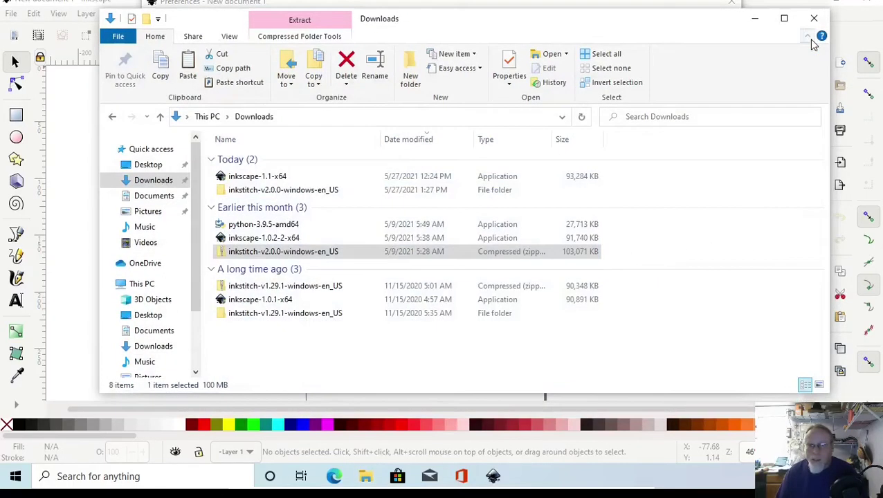
{"action": "left_click", "coordinate": [816, 28]}
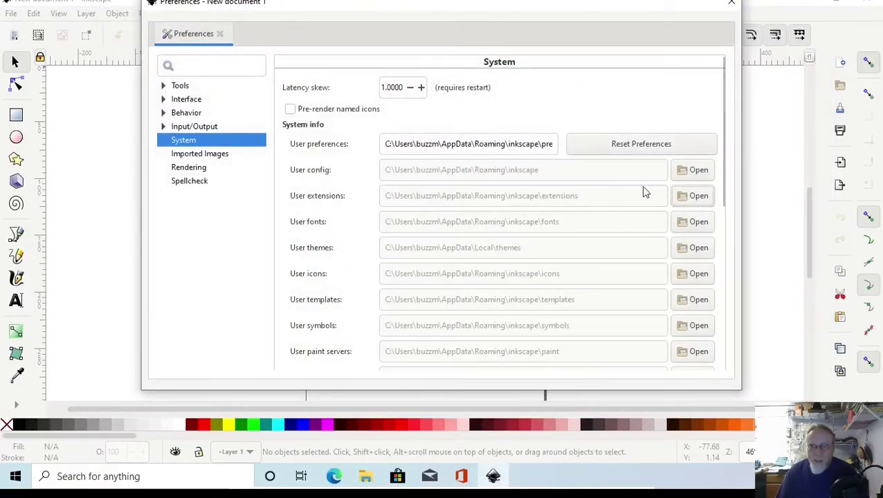
{"action": "left_click", "coordinate": [694, 196]}
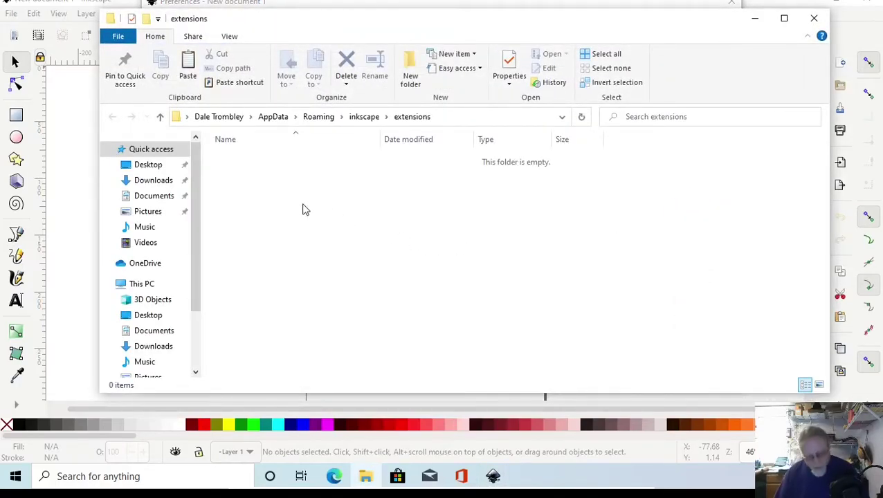
{"action": "key", "text": "ctrl+v"}
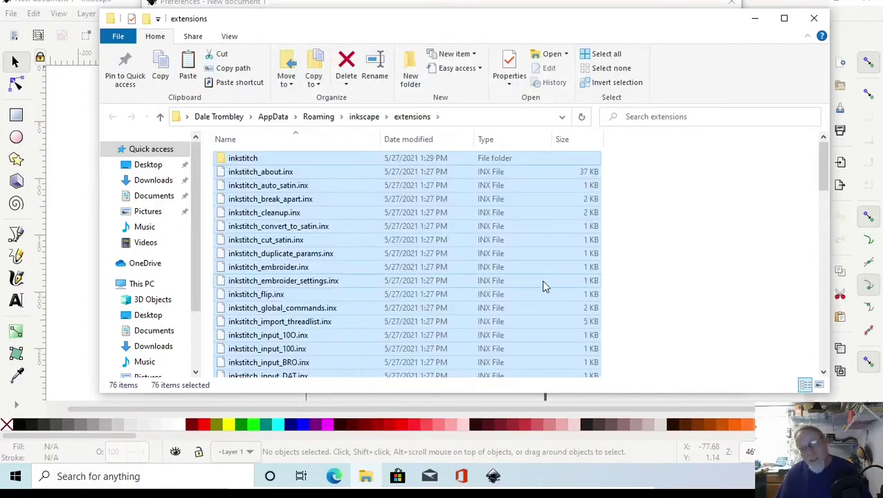
{"action": "left_click", "coordinate": [695, 257]}
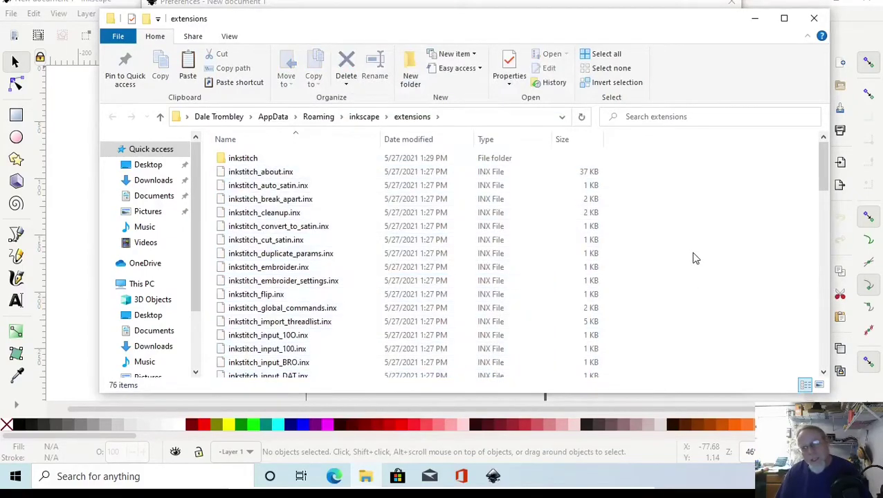
{"action": "left_click", "coordinate": [812, 18]}
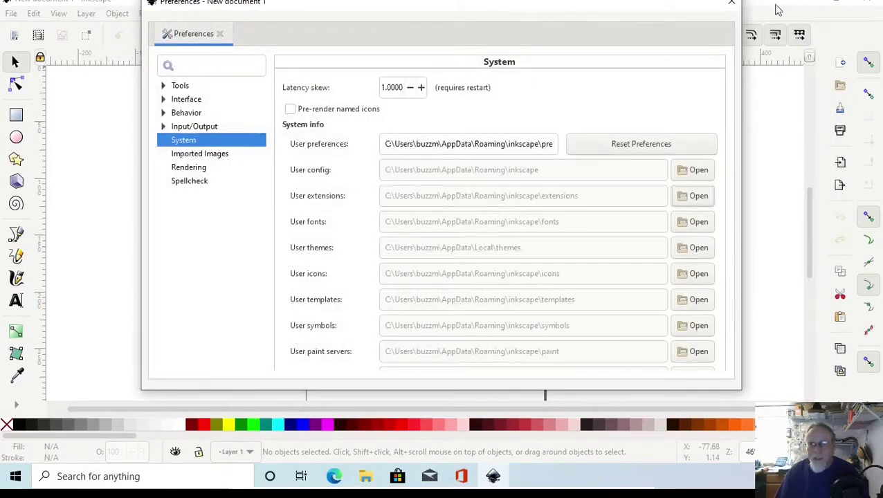
{"action": "left_click", "coordinate": [732, 2]}
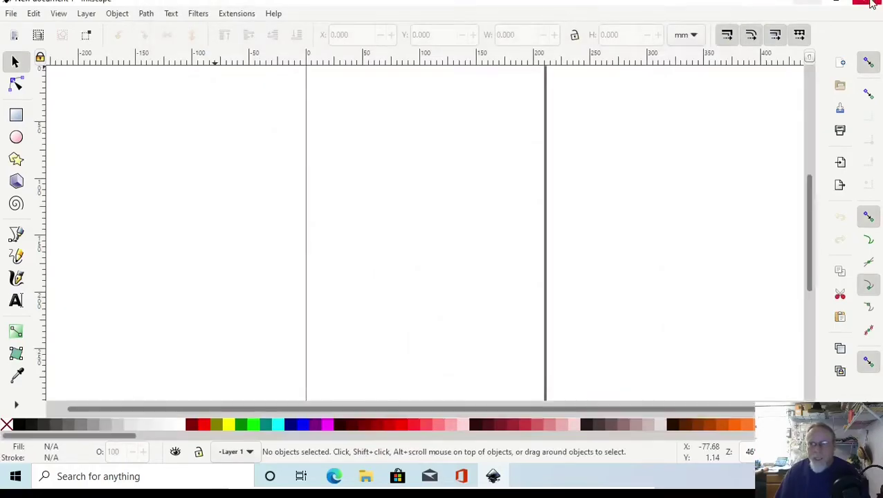
- Restart Inkscape and create a new document from the welcome screen
{"action": "key", "text": "ctrl+q"}
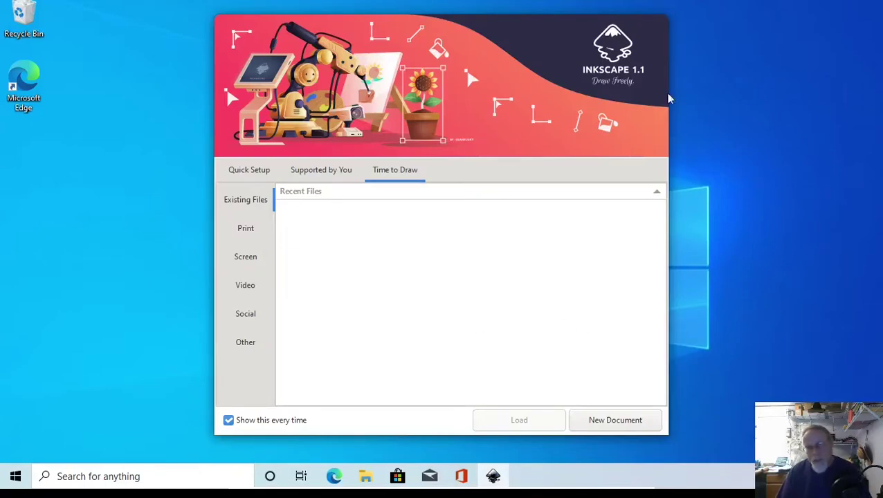
{"action": "left_click", "coordinate": [241, 181]}
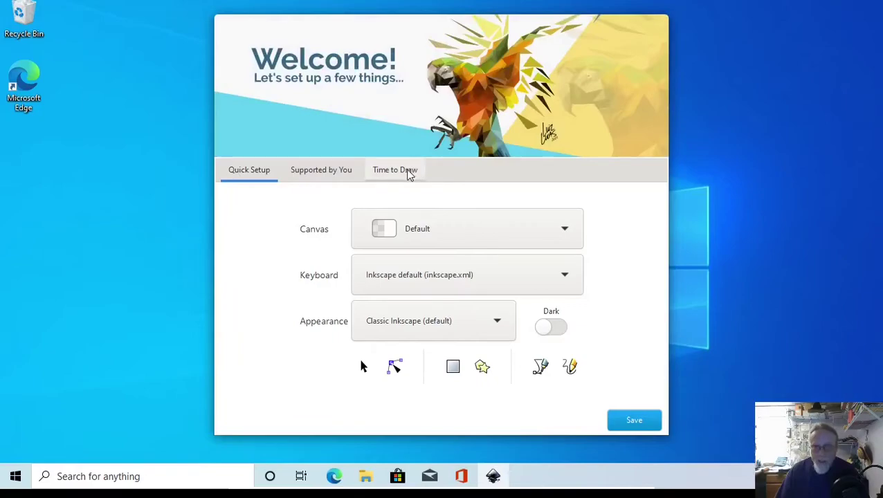
{"action": "left_click", "coordinate": [408, 172]}
{"action": "left_click", "coordinate": [613, 421]}
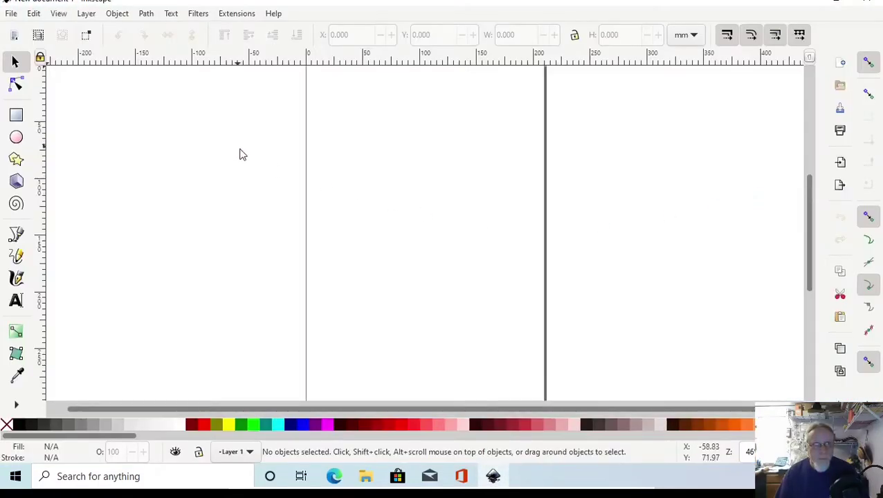
- Check that Ink/Stitch and its commands are listed among the installed extensions
{"action": "left_click", "coordinate": [219, 14]}
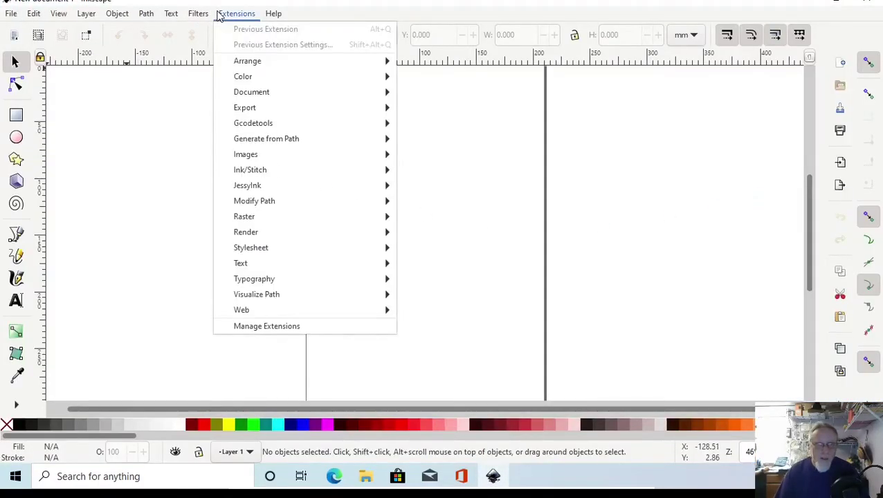
{"action": "mouse_move", "coordinate": [240, 173]}
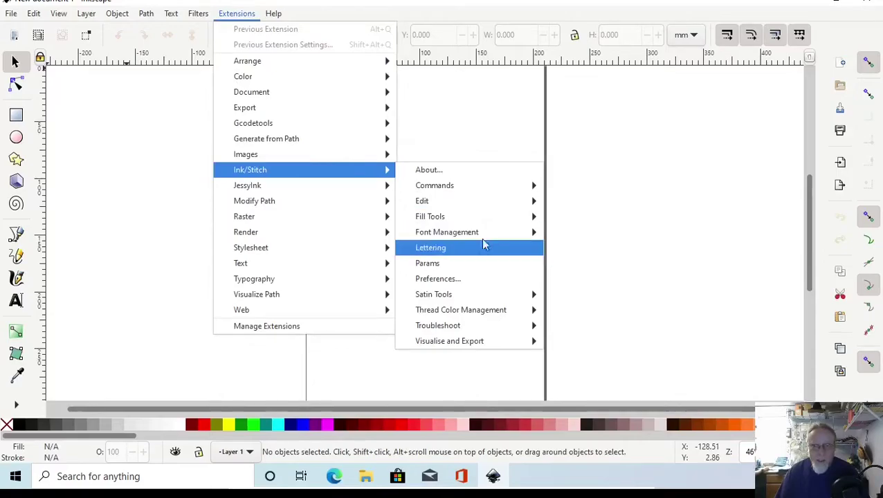
{"action": "left_click", "coordinate": [696, 112]}
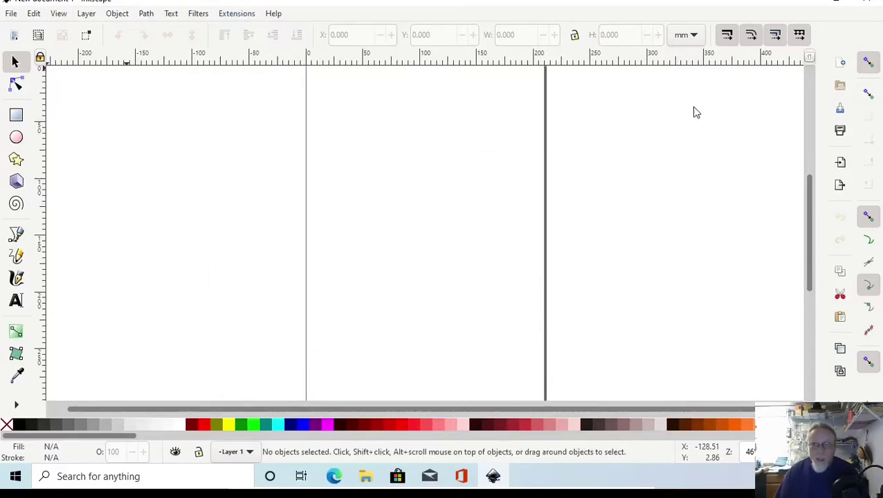
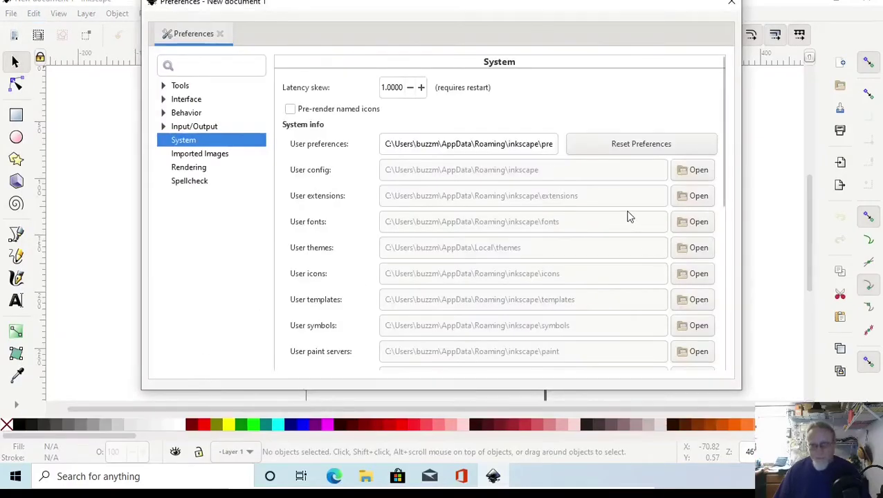
- Open the user extensions folder from the system preferences and copy its full path
{"action": "left_click", "coordinate": [697, 198]}
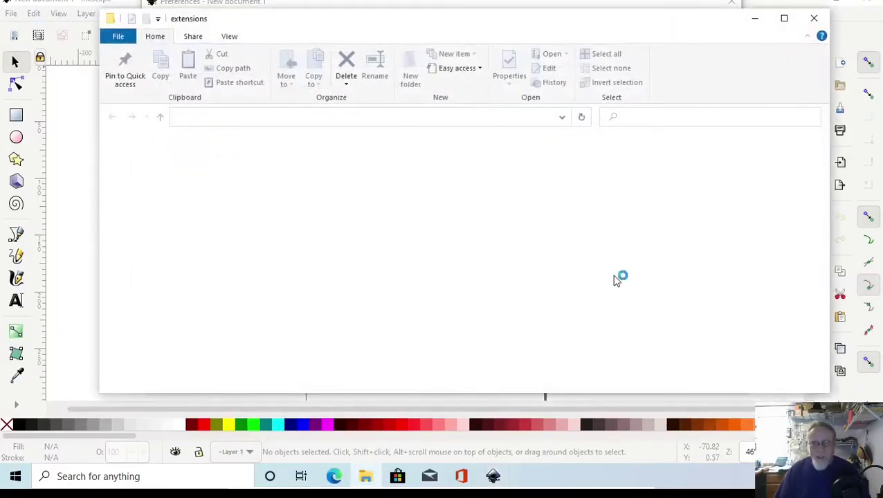
{"action": "left_click", "coordinate": [467, 116]}
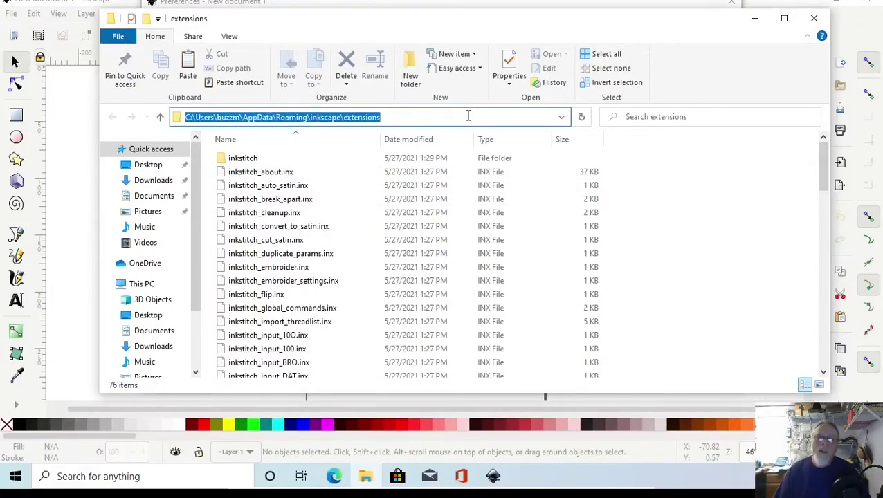
{"action": "right_click", "coordinate": [292, 117]}
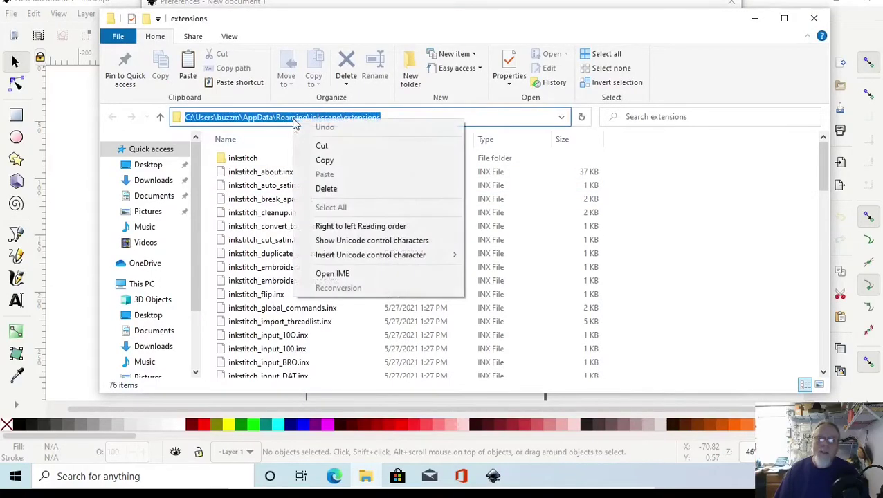
{"action": "left_click", "coordinate": [327, 161]}
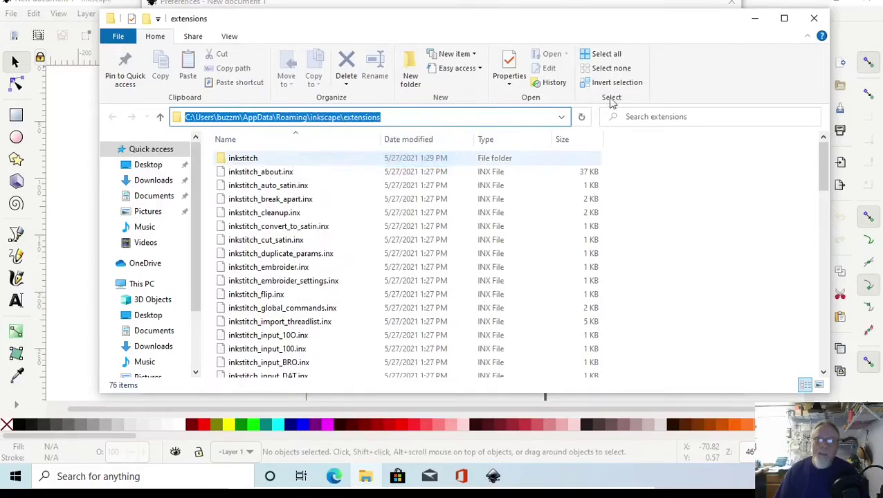
- Search Windows for "security", open Virus & threat protection in Windows Security and review the page
{"action": "left_click", "coordinate": [99, 476]}
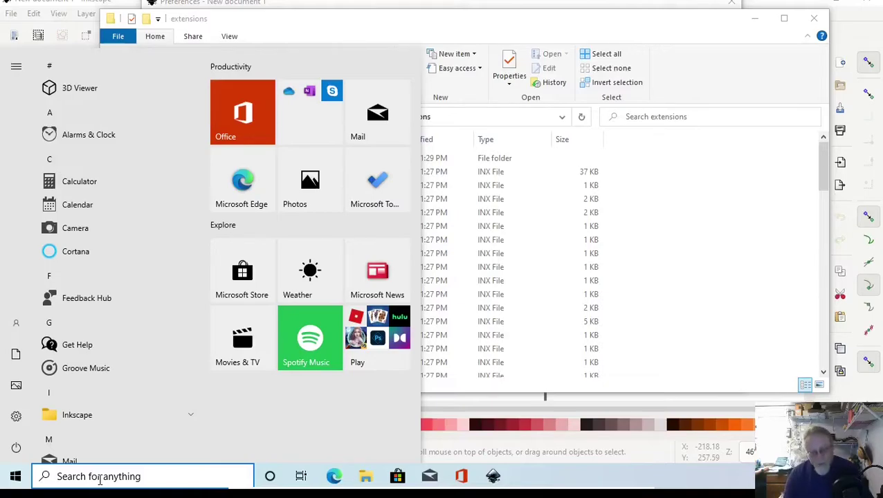
{"action": "type", "text": "security"}
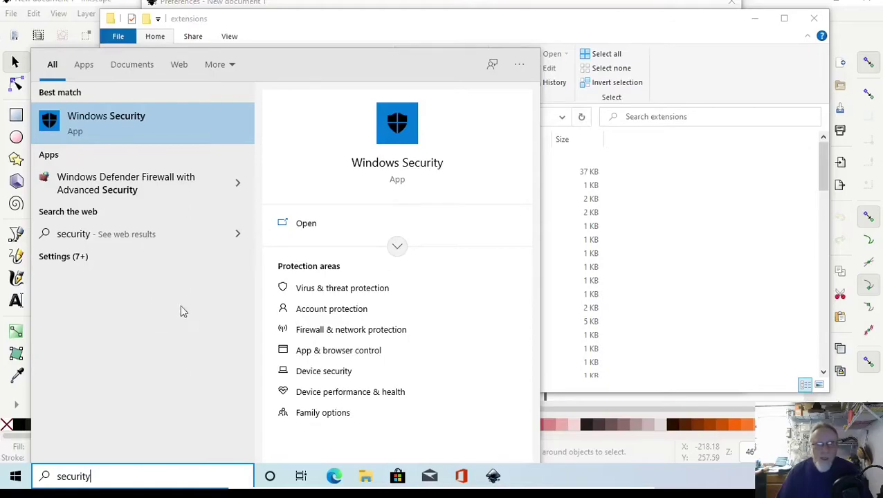
{"action": "left_click", "coordinate": [343, 294]}
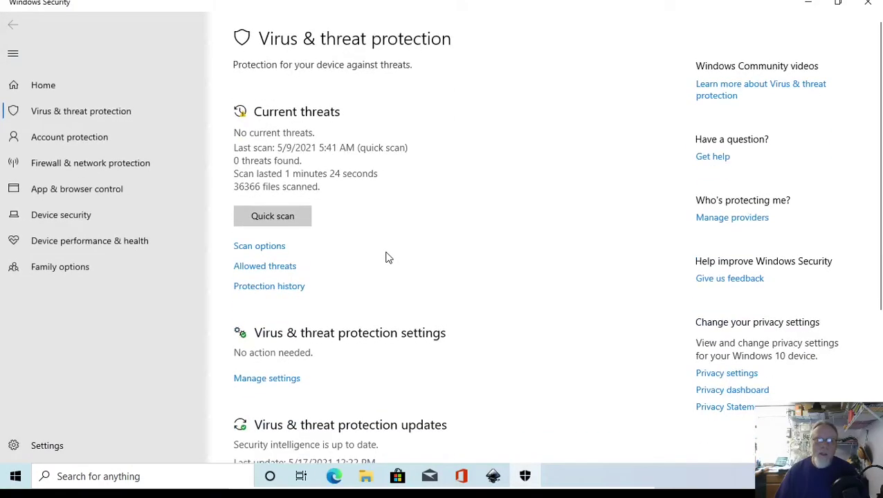
{"action": "scroll", "coordinate": [498, 269], "scroll_direction": "down", "scroll_amount": 3}
{"action": "scroll", "coordinate": [514, 268], "scroll_direction": "up", "scroll_amount": 3}
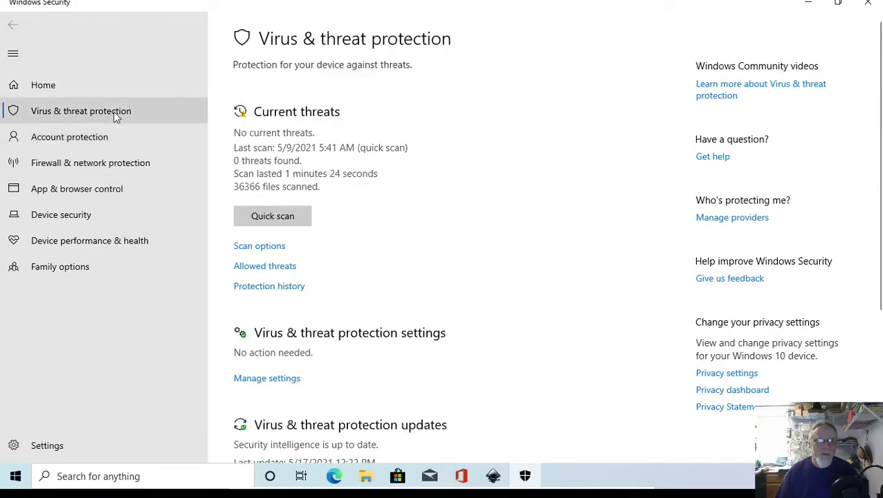
{"action": "scroll", "coordinate": [491, 258], "scroll_direction": "down", "scroll_amount": 1}
{"action": "scroll", "coordinate": [491, 258], "scroll_direction": "down", "scroll_amount": 3}
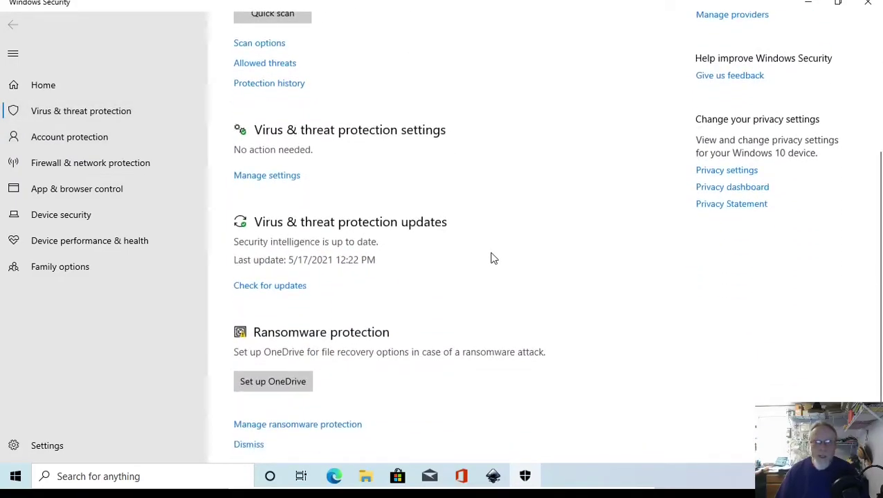
{"action": "scroll", "coordinate": [491, 258], "scroll_direction": "up", "scroll_amount": 3}
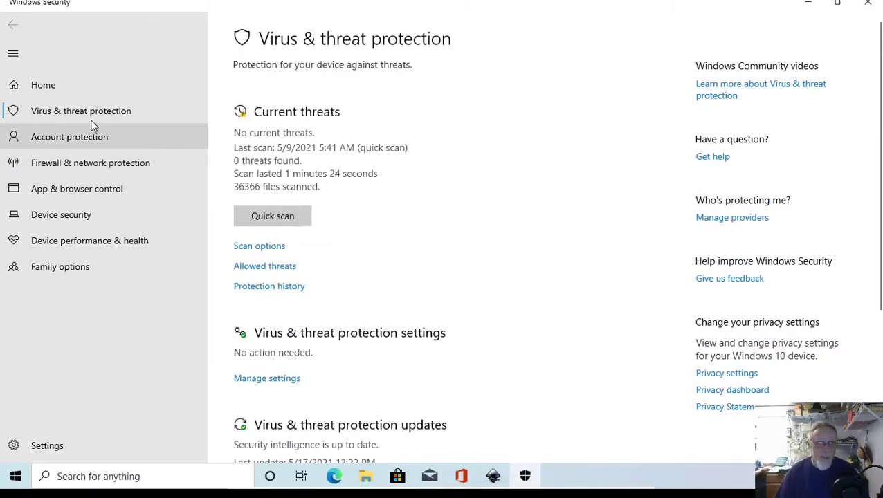
- Add Inkscape's user extensions folder as a folder exclusion for Microsoft Defender Antivirus using the copied path
{"action": "left_click", "coordinate": [254, 380]}
{"action": "scroll", "coordinate": [496, 329], "scroll_direction": "down", "scroll_amount": 10}
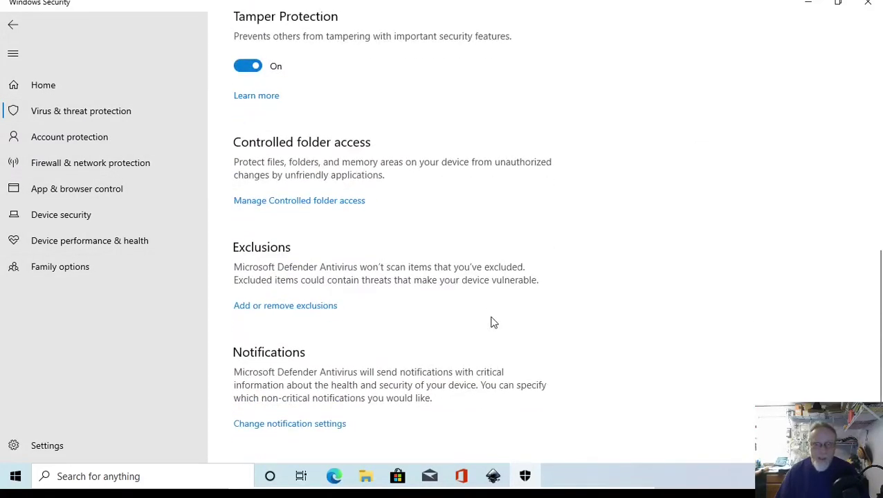
{"action": "left_click", "coordinate": [254, 309]}
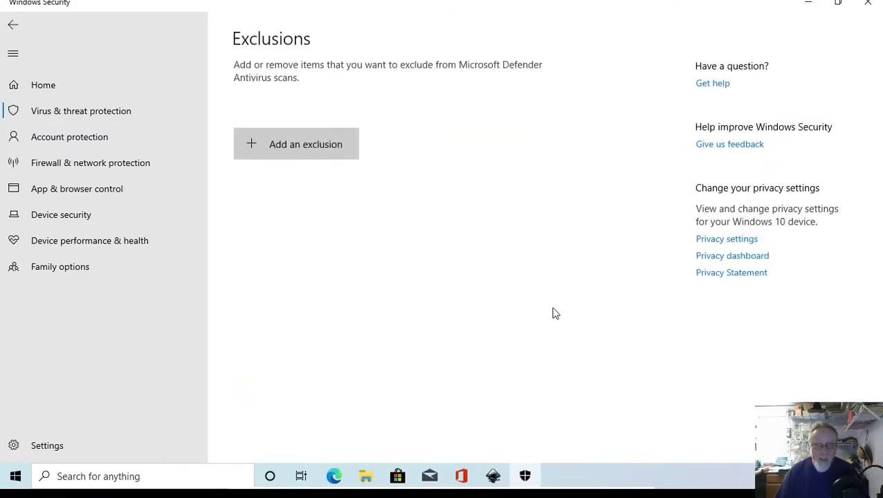
{"action": "left_click", "coordinate": [302, 146]}
{"action": "left_click", "coordinate": [288, 200]}
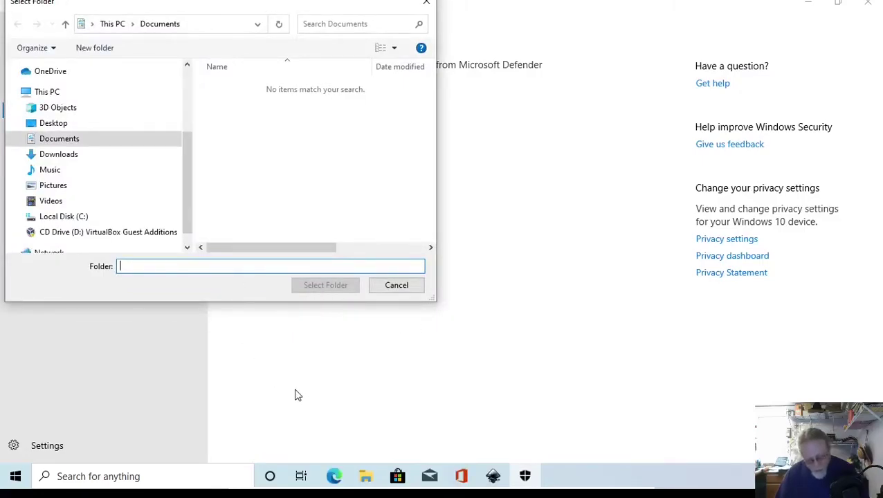
{"action": "key", "text": "ctrl+v"}
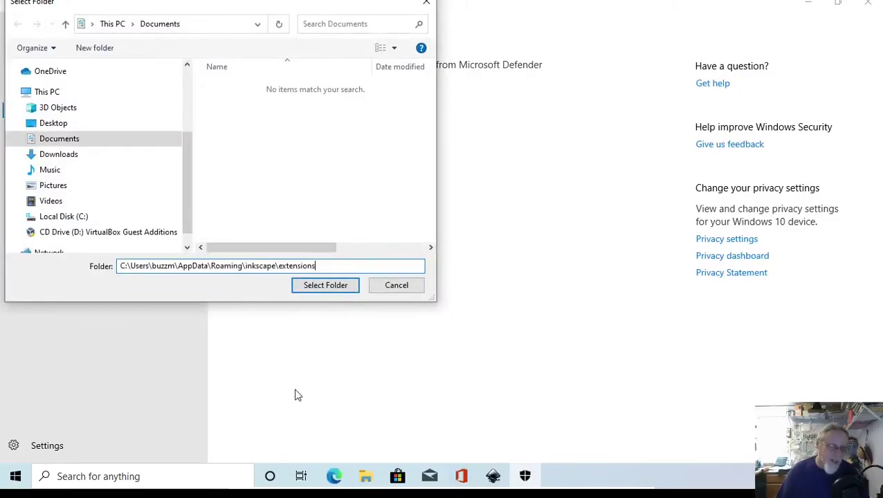
{"action": "left_click", "coordinate": [326, 285]}
{"action": "left_click", "coordinate": [364, 315]}
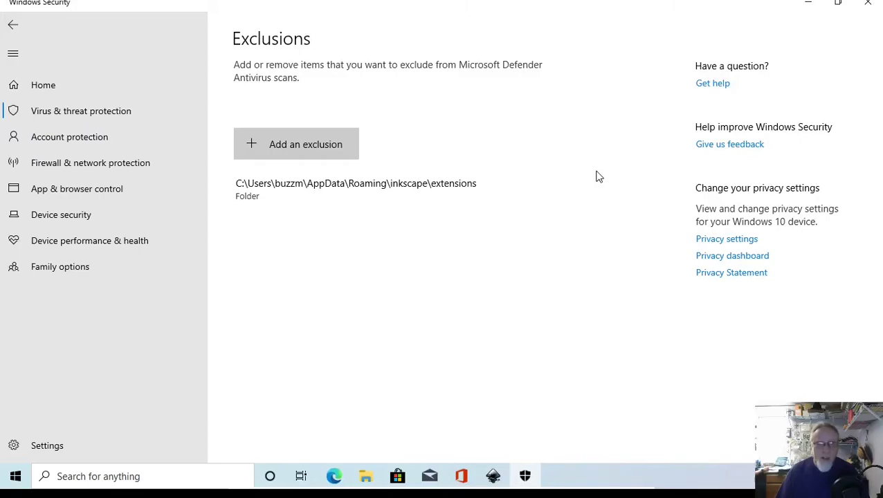
- Close Windows Security, the extensions folder and the Inkscape preferences
{"action": "left_click", "coordinate": [867, 3]}
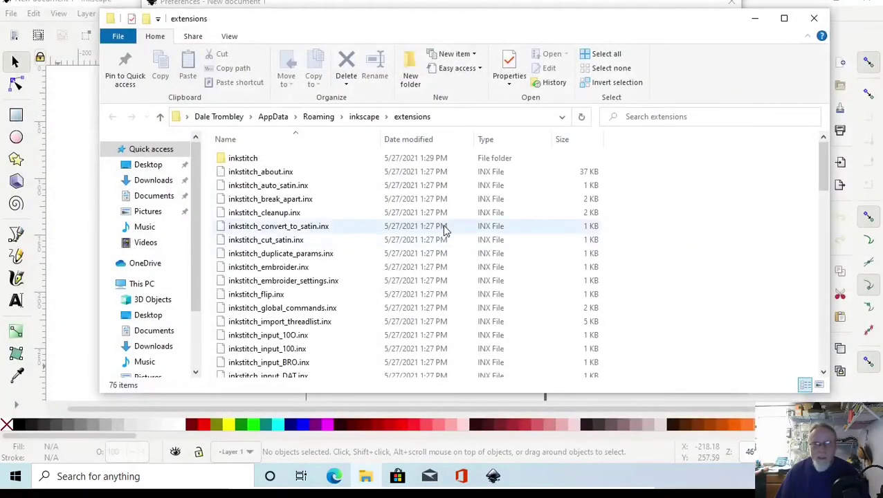
{"action": "left_click", "coordinate": [813, 18]}
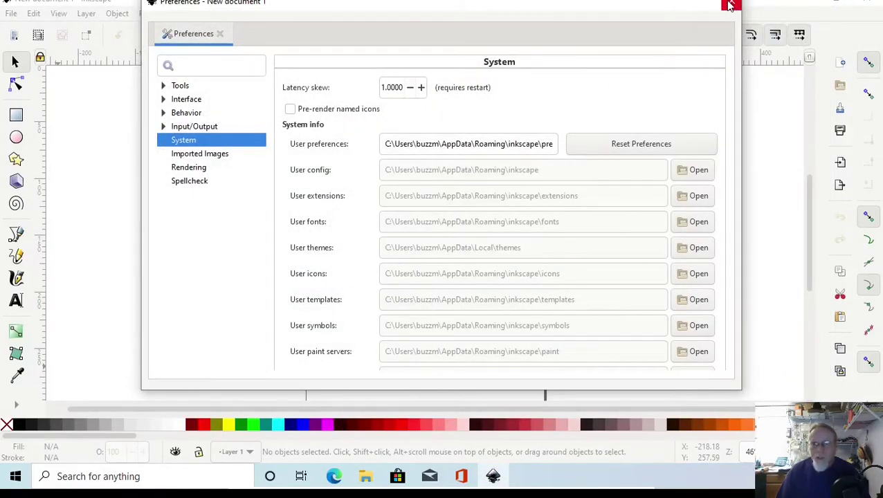
{"action": "left_click", "coordinate": [730, 5]}
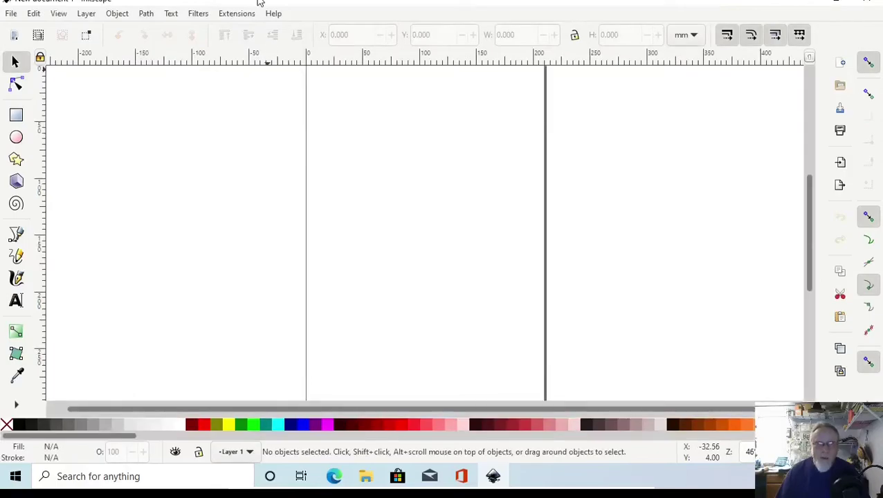
- View the Ink/Stitch command list and its About dialog to check the installed version, and close the dialog
{"action": "left_click", "coordinate": [239, 12]}
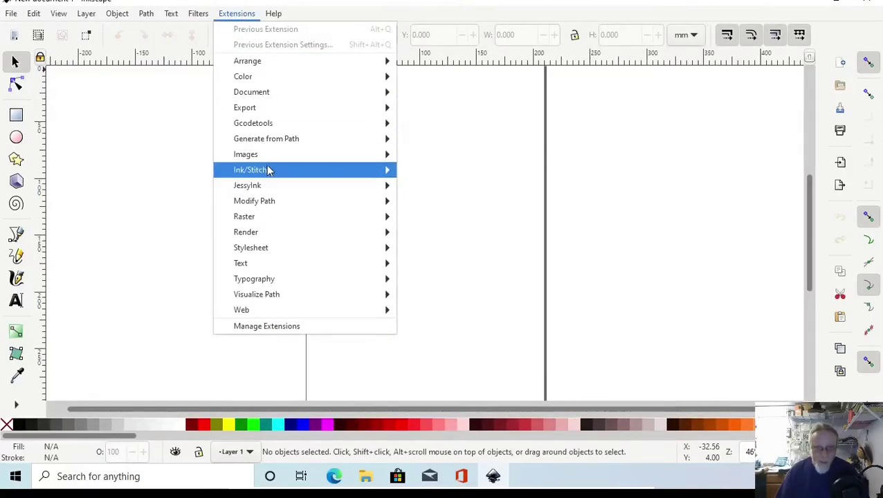
{"action": "mouse_move", "coordinate": [317, 172]}
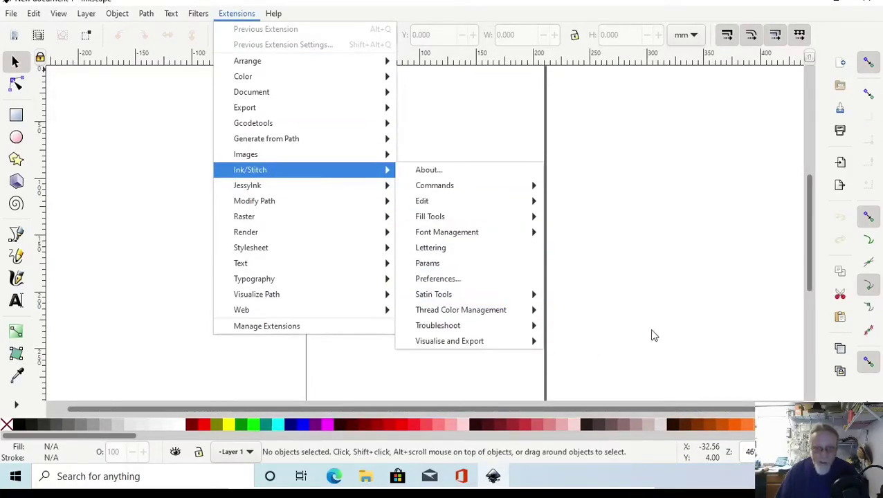
{"action": "left_click", "coordinate": [654, 107]}
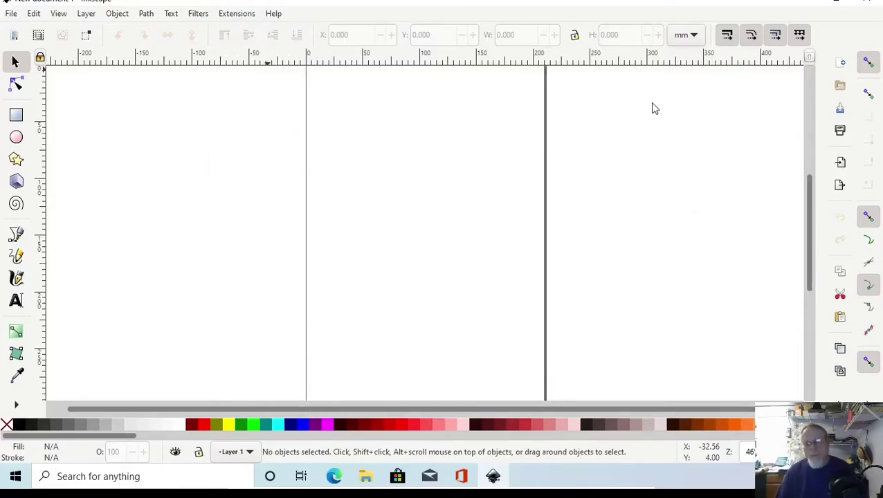
{"action": "left_click", "coordinate": [224, 17]}
{"action": "mouse_move", "coordinate": [263, 173]}
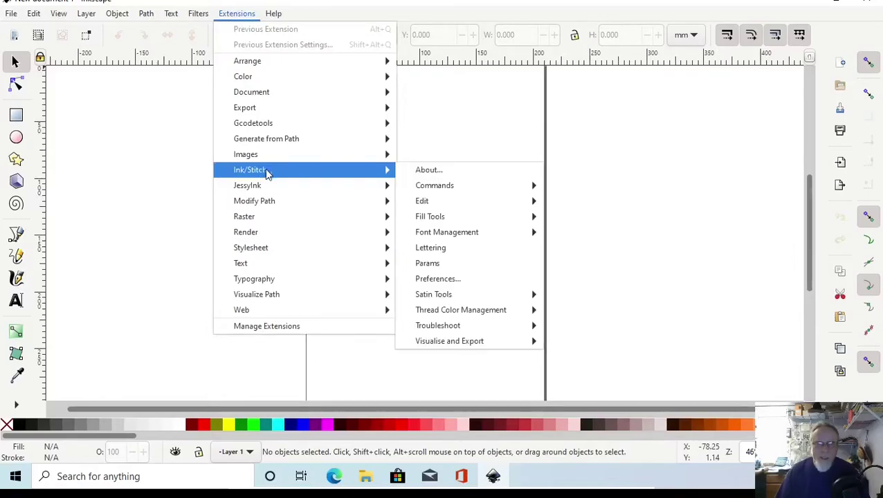
{"action": "left_click", "coordinate": [445, 172]}
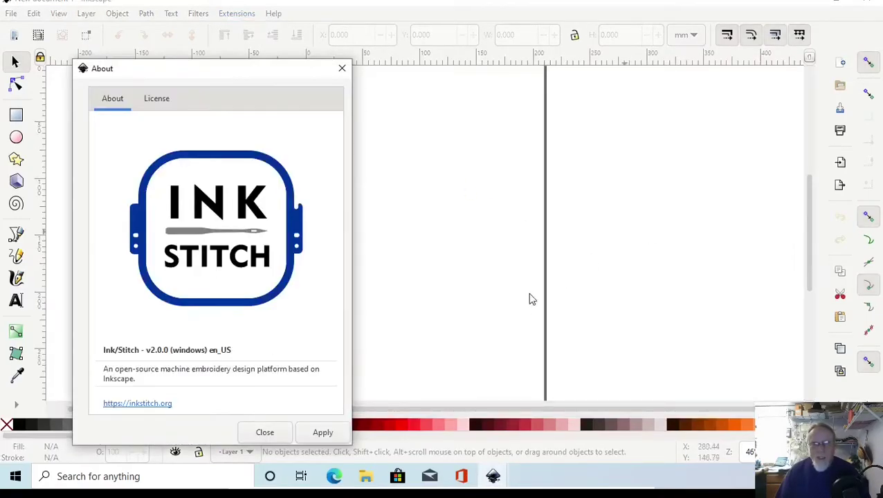
{"action": "left_click", "coordinate": [278, 432]}
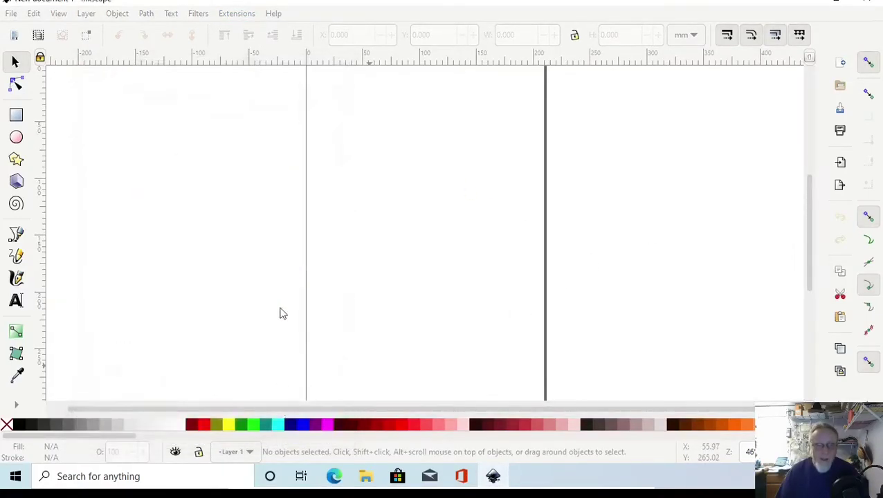
- Review the Ink/Stitch extension's Commands, Edit, Fill Tools and Font Management entries
{"action": "left_click", "coordinate": [236, 14]}
{"action": "mouse_move", "coordinate": [320, 174]}
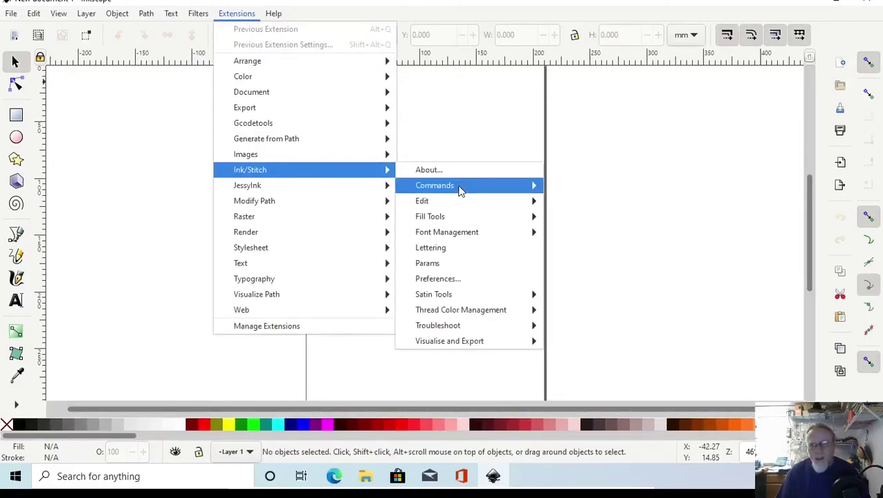
{"action": "mouse_move", "coordinate": [460, 191]}
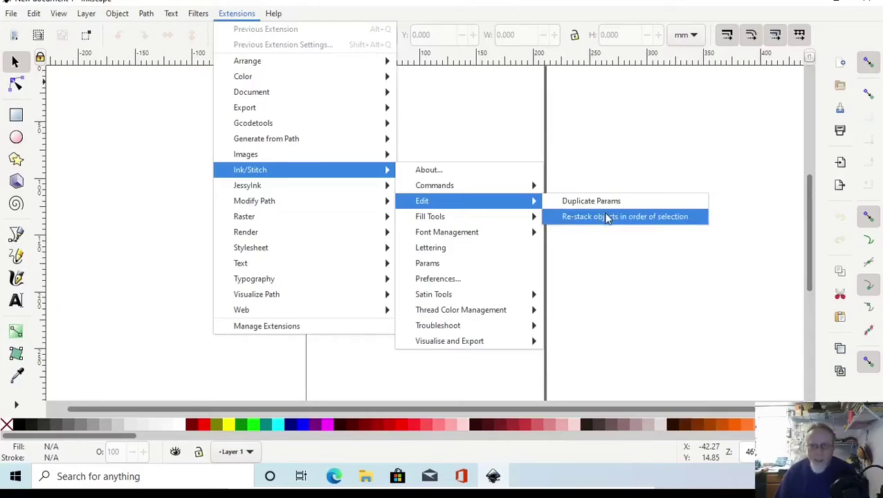
{"action": "mouse_move", "coordinate": [501, 223]}
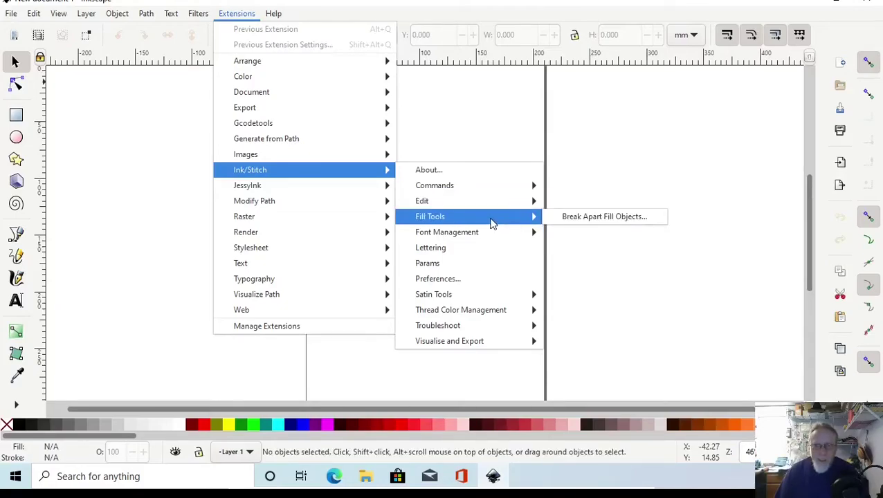
{"action": "mouse_move", "coordinate": [469, 235]}
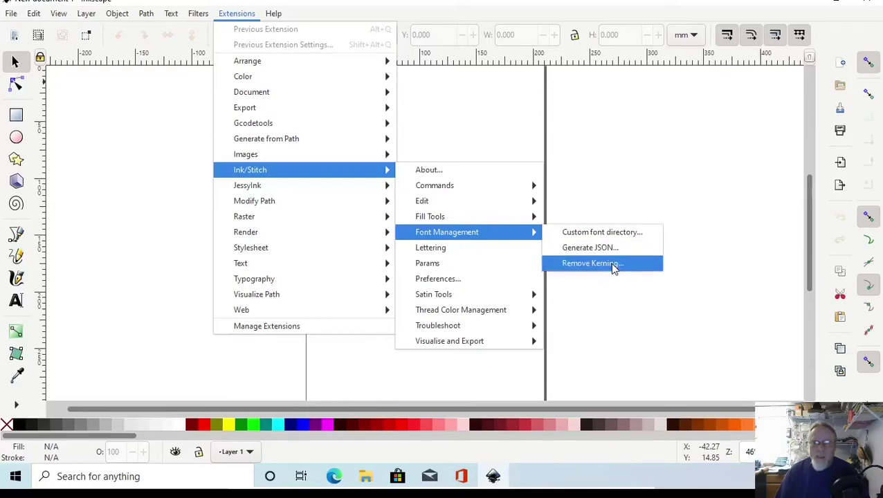
- Open the Ink/Stitch Lettering dialog and maximize it
{"action": "left_click", "coordinate": [448, 248]}
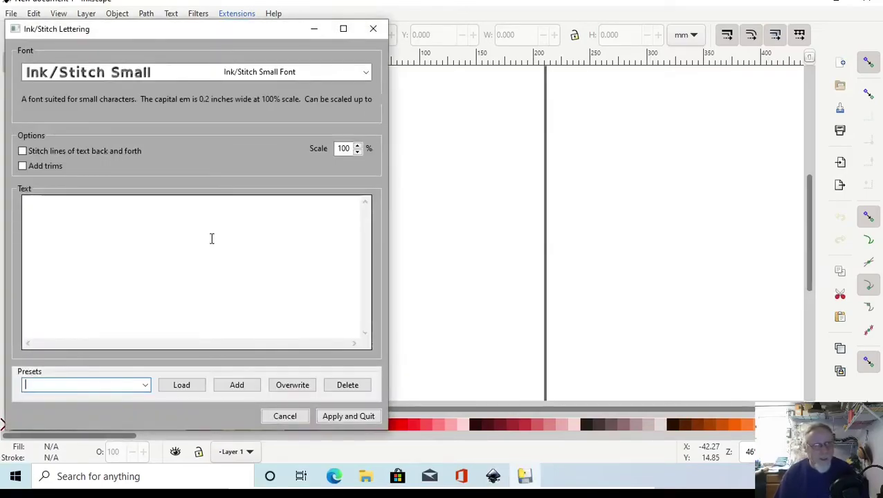
{"action": "left_click", "coordinate": [343, 28]}
{"action": "left_click", "coordinate": [188, 40]}
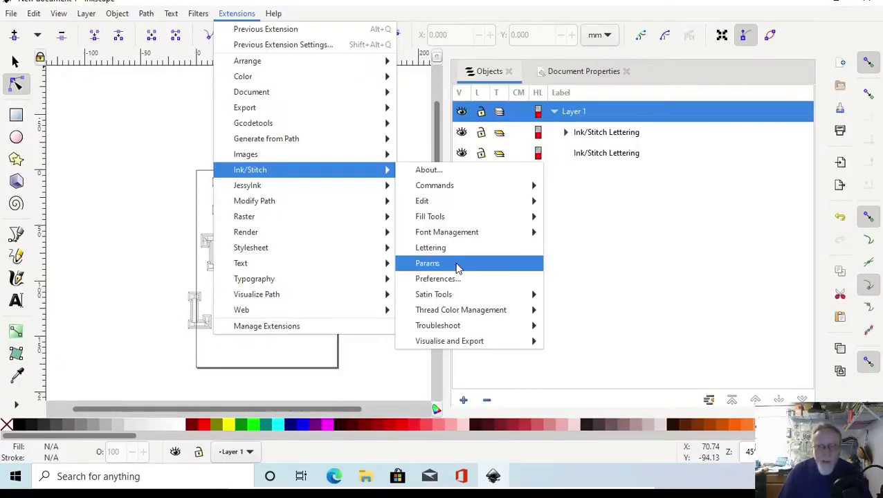
- Open Ink/Stitch Params for the lettering, review the satin column, center-walk, contour and zig-zag underlay and stroke settings, and close the dialog
{"action": "left_click", "coordinate": [459, 266]}
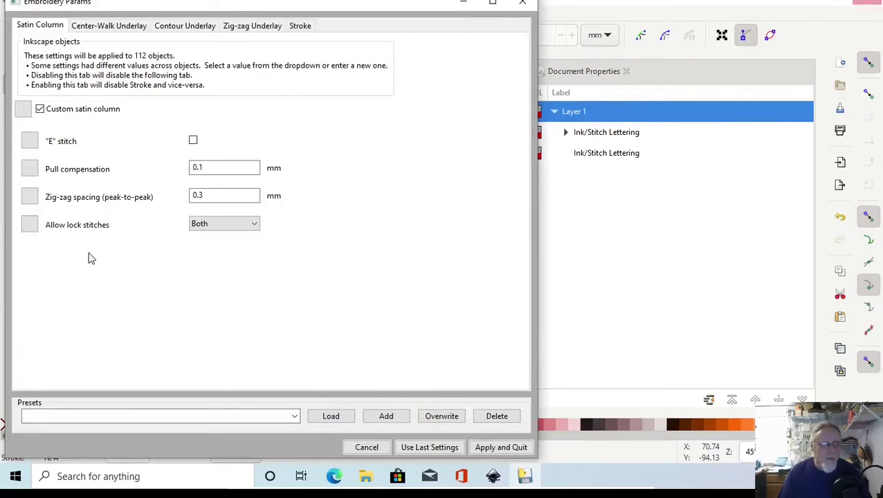
{"action": "left_click", "coordinate": [106, 26]}
{"action": "left_click", "coordinate": [188, 28]}
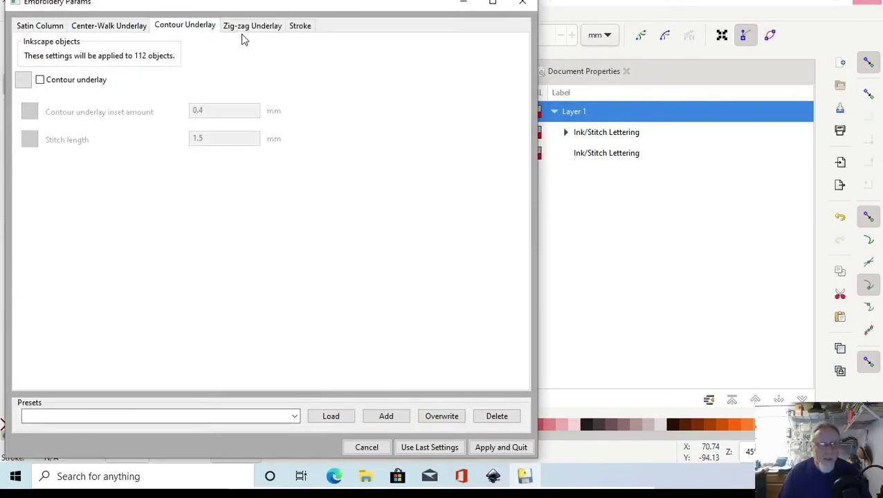
{"action": "left_click", "coordinate": [245, 27]}
{"action": "left_click", "coordinate": [297, 27]}
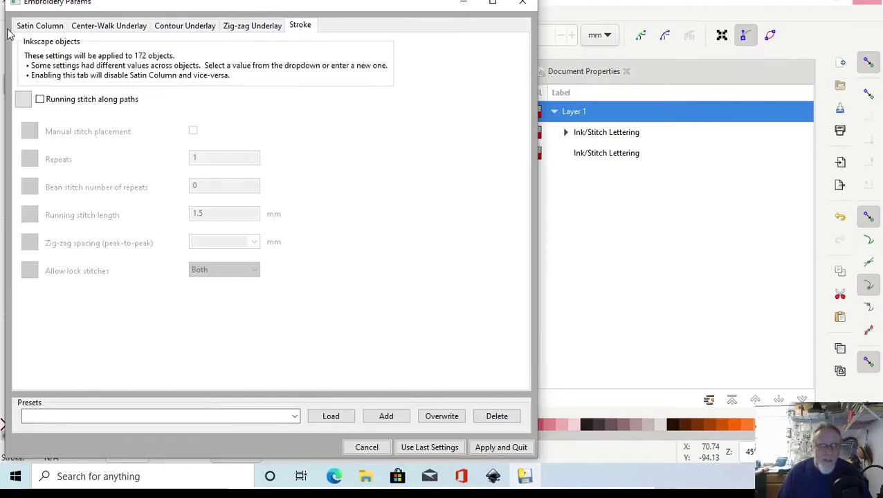
{"action": "left_click", "coordinate": [40, 26]}
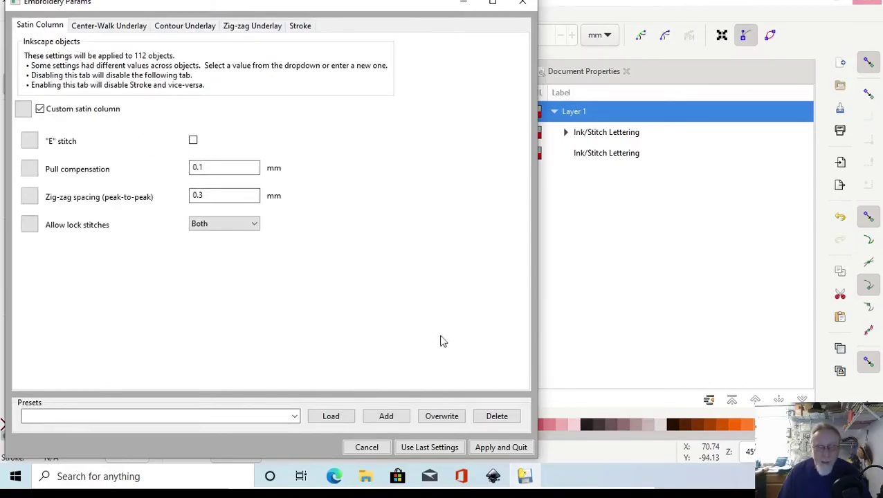
{"action": "left_click", "coordinate": [523, 3]}
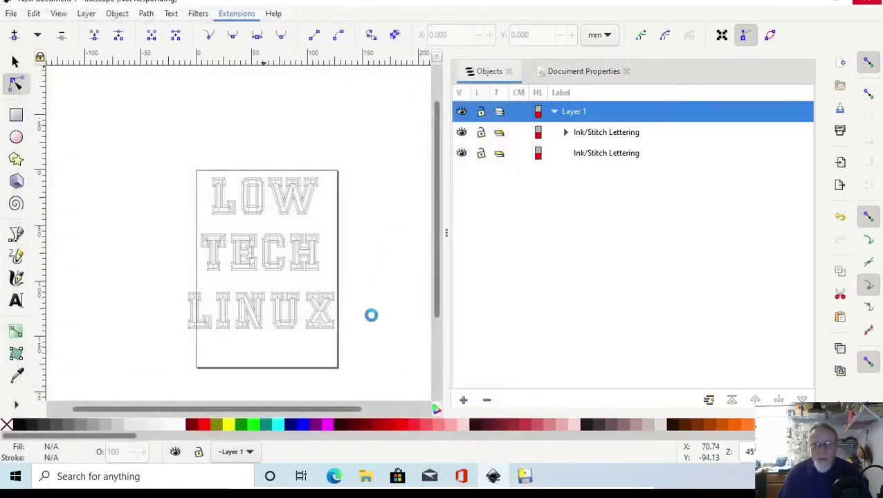
- Review the Ink/Stitch Thread Color Management, Troubleshoot and Visualise and Export entries without running any command
{"action": "left_click", "coordinate": [33, 14]}
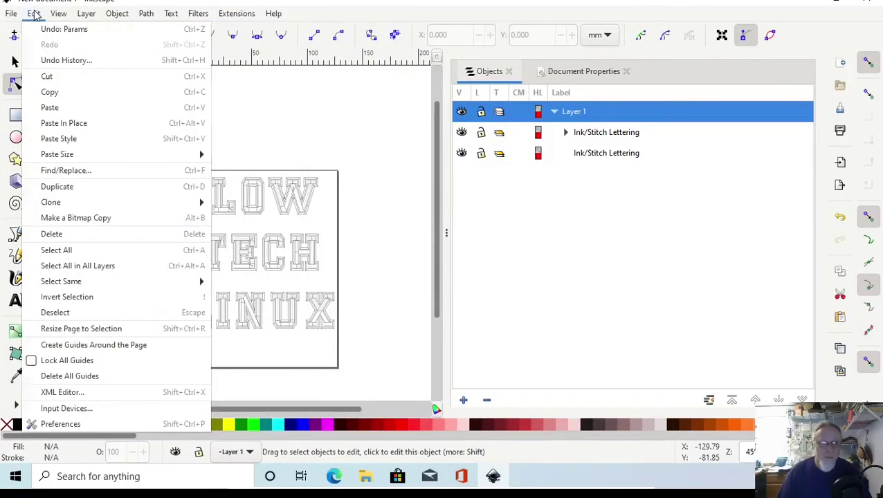
{"action": "left_click", "coordinate": [33, 14]}
{"action": "left_click", "coordinate": [245, 13]}
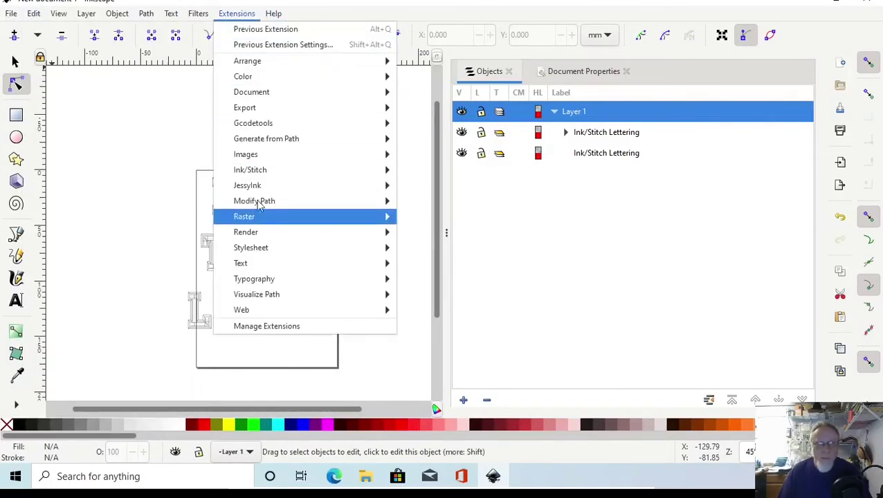
{"action": "mouse_move", "coordinate": [266, 173]}
{"action": "mouse_move", "coordinate": [433, 310]}
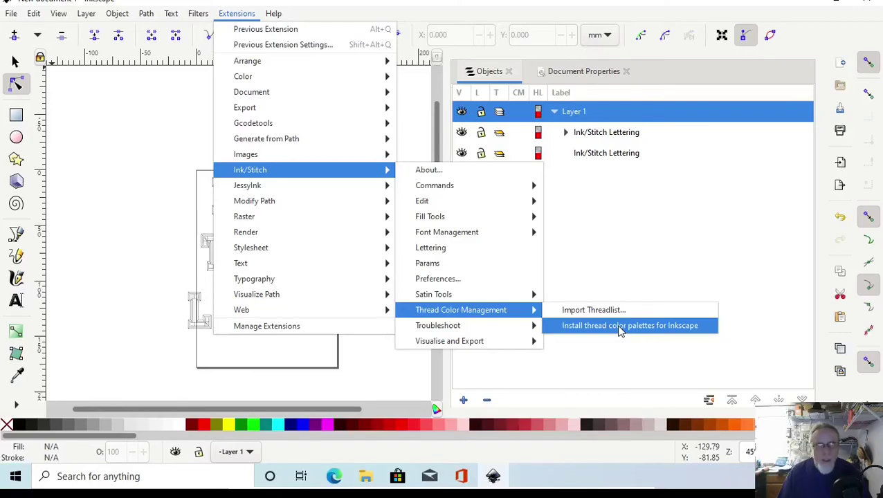
{"action": "mouse_move", "coordinate": [477, 330]}
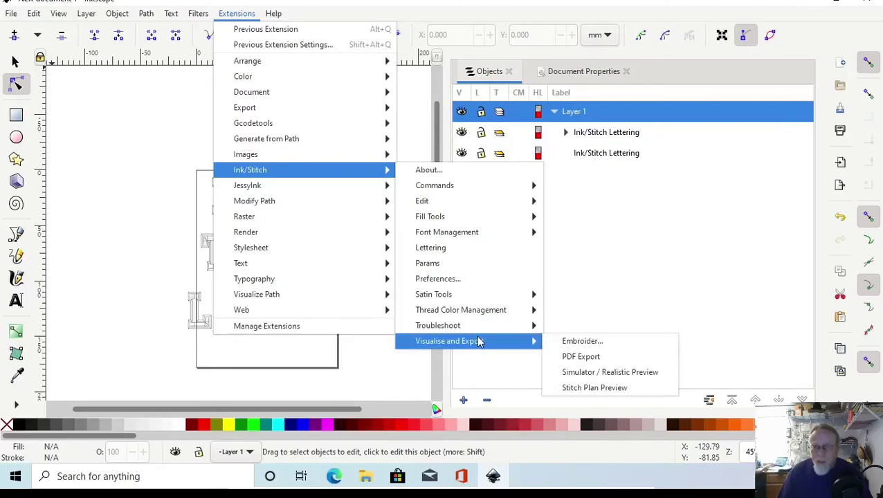
{"action": "left_click", "coordinate": [692, 261]}
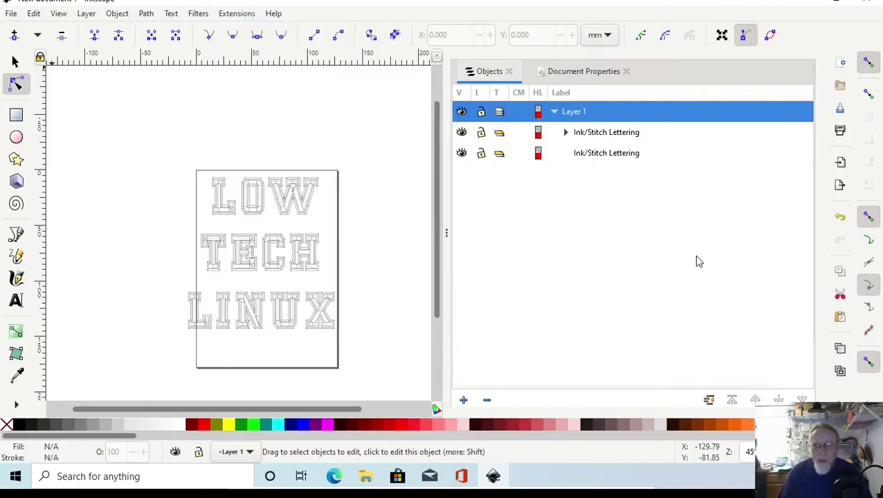